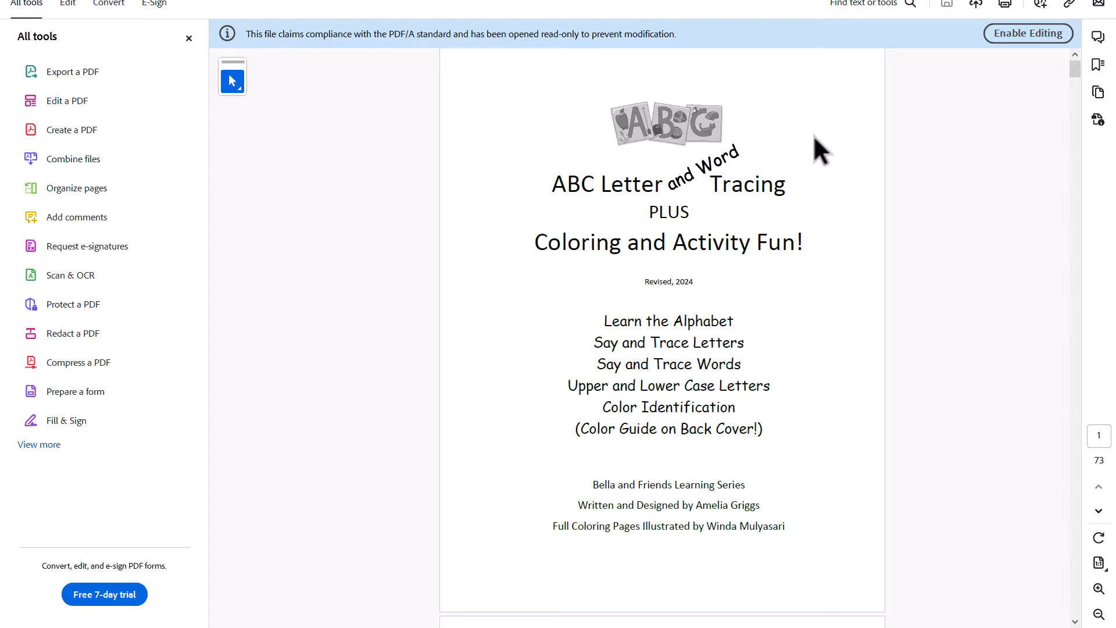
Look through the coloring book's interior PDF from the title page to the letter A tracing page
{"action": "scroll", "coordinate": [814, 135], "scroll_direction": "down", "scroll_amount": 20}
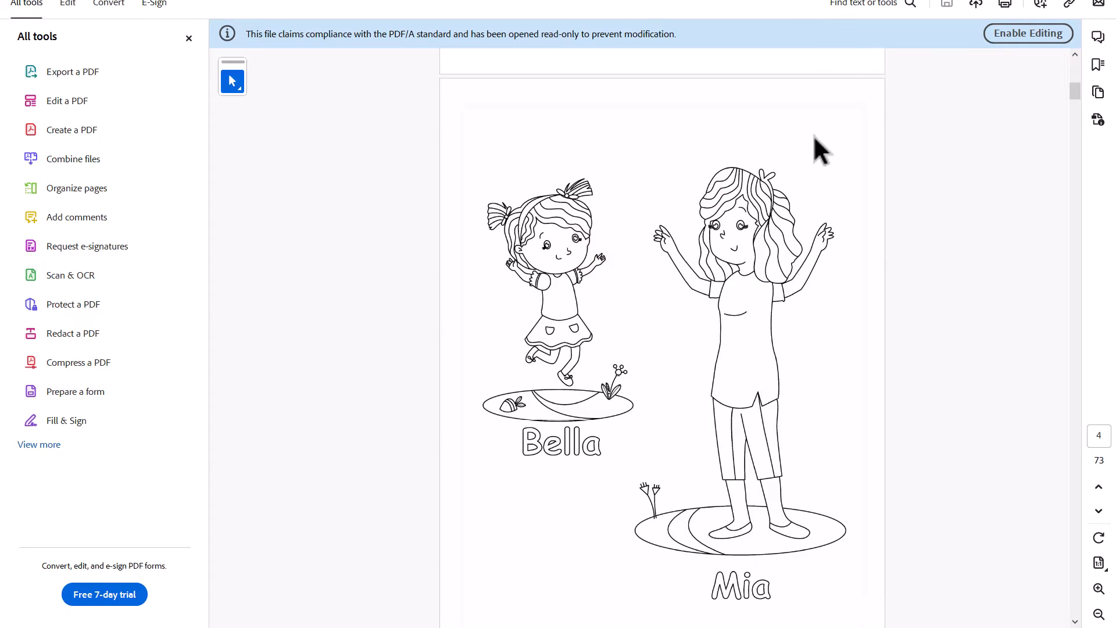
{"action": "scroll", "coordinate": [815, 138], "scroll_direction": "down", "scroll_amount": 20}
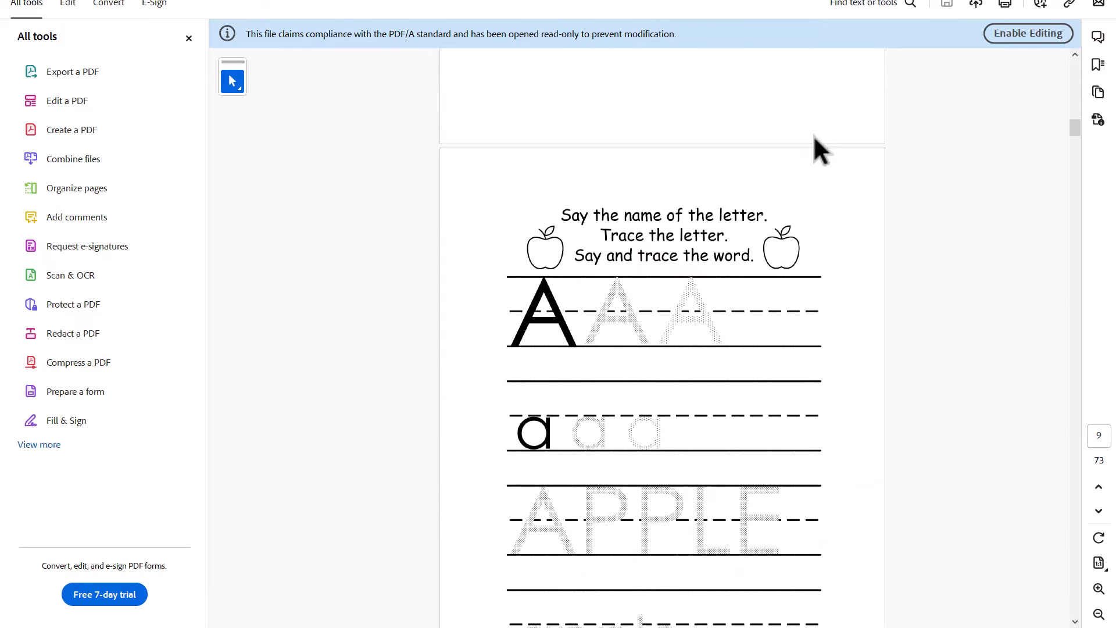
{"action": "scroll", "coordinate": [890, 215], "scroll_direction": "down", "scroll_amount": 1}
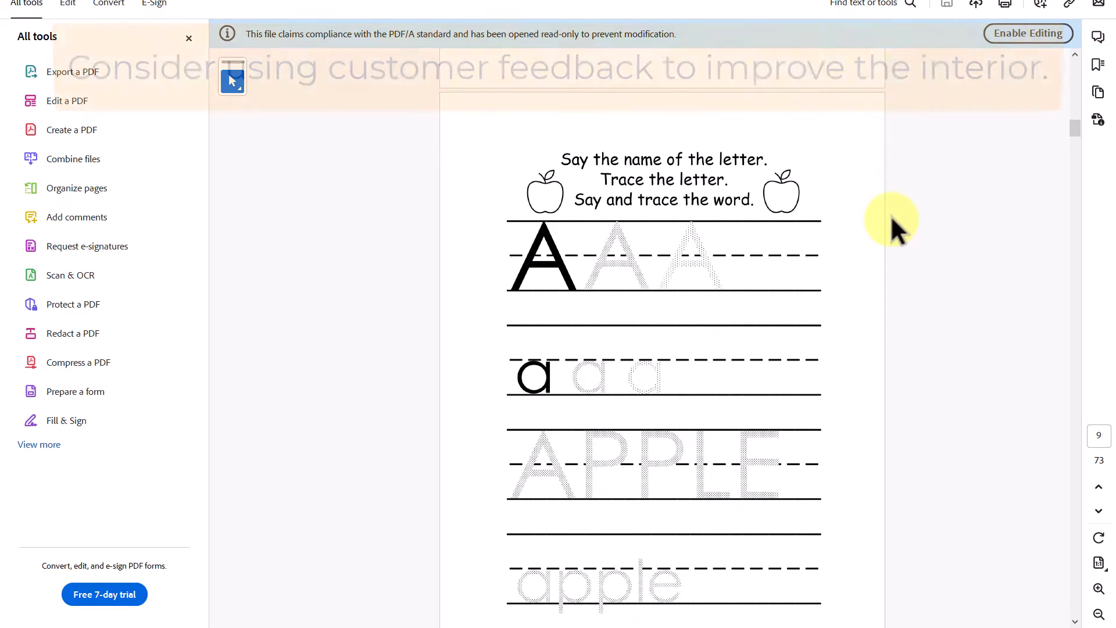
{"action": "scroll", "coordinate": [890, 224], "scroll_direction": "down", "scroll_amount": 1}
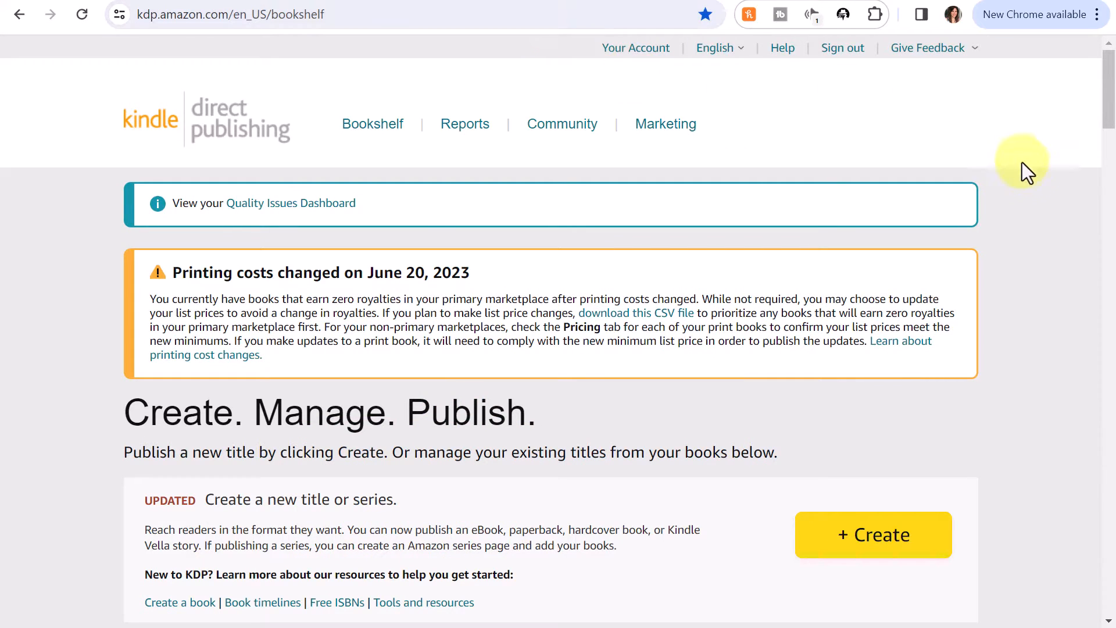
Switch to the KDP Bookshelf in Chrome and open the print book content of the ABC Letter Tracing PLUS Coloring paperback for editing
{"action": "scroll", "coordinate": [1053, 143], "scroll_direction": "down", "scroll_amount": 18}
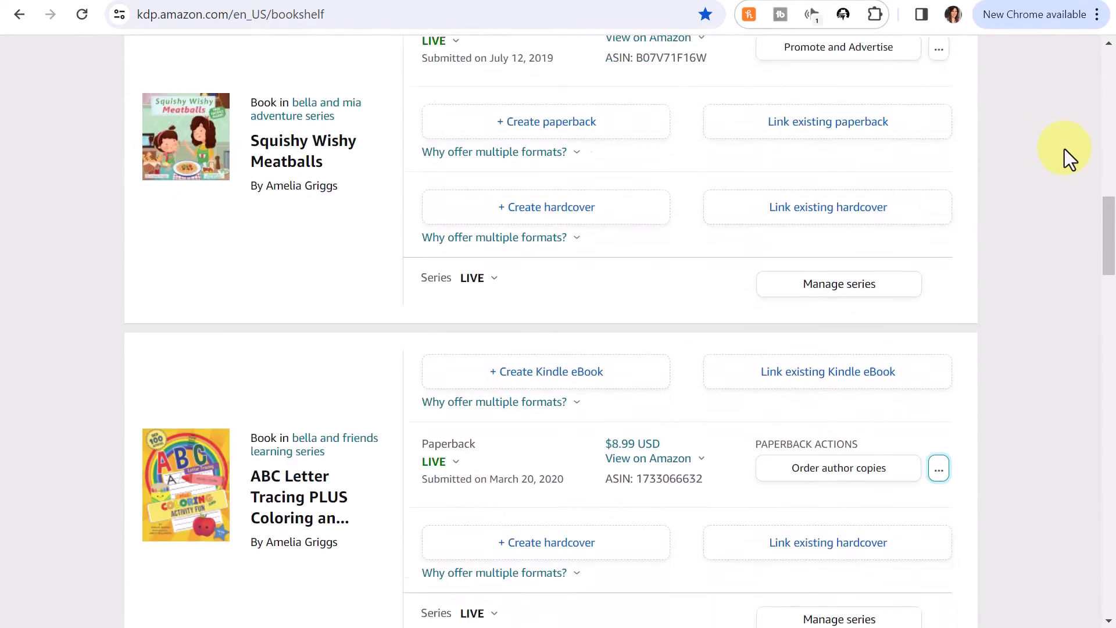
{"action": "scroll", "coordinate": [1066, 148], "scroll_direction": "down", "scroll_amount": 2}
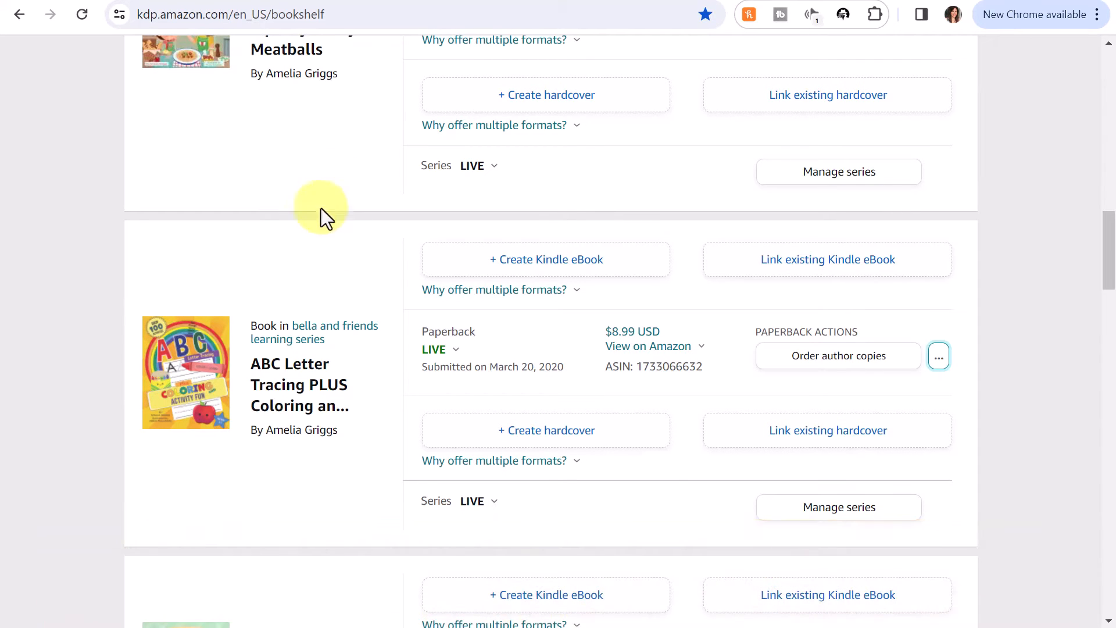
{"action": "left_click", "coordinate": [939, 357]}
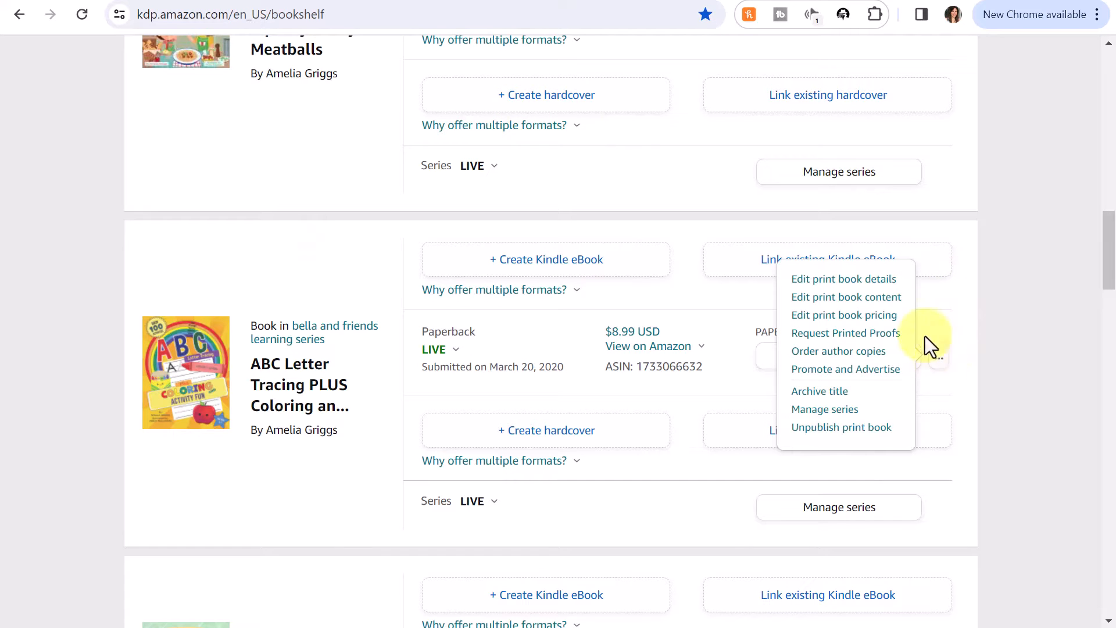
{"action": "left_click", "coordinate": [835, 303]}
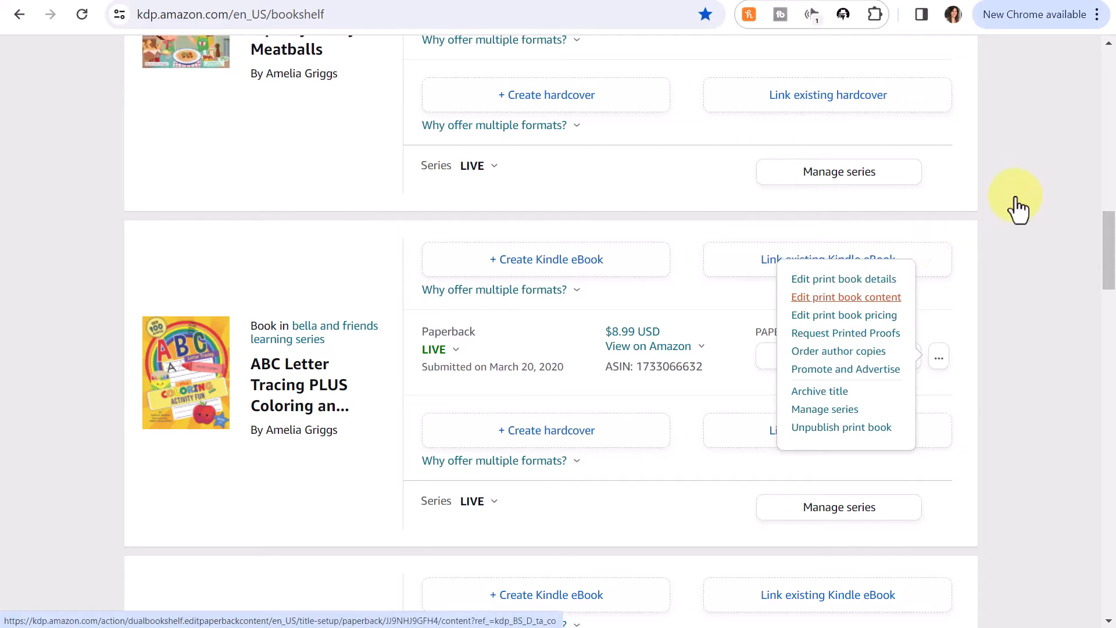
Upload bella_and_mia_coloring_book1_v17_rev.pdf as the paperback's new manuscript
{"action": "scroll", "coordinate": [1035, 192], "scroll_direction": "down", "scroll_amount": 4}
{"action": "scroll", "coordinate": [983, 192], "scroll_direction": "down", "scroll_amount": 15}
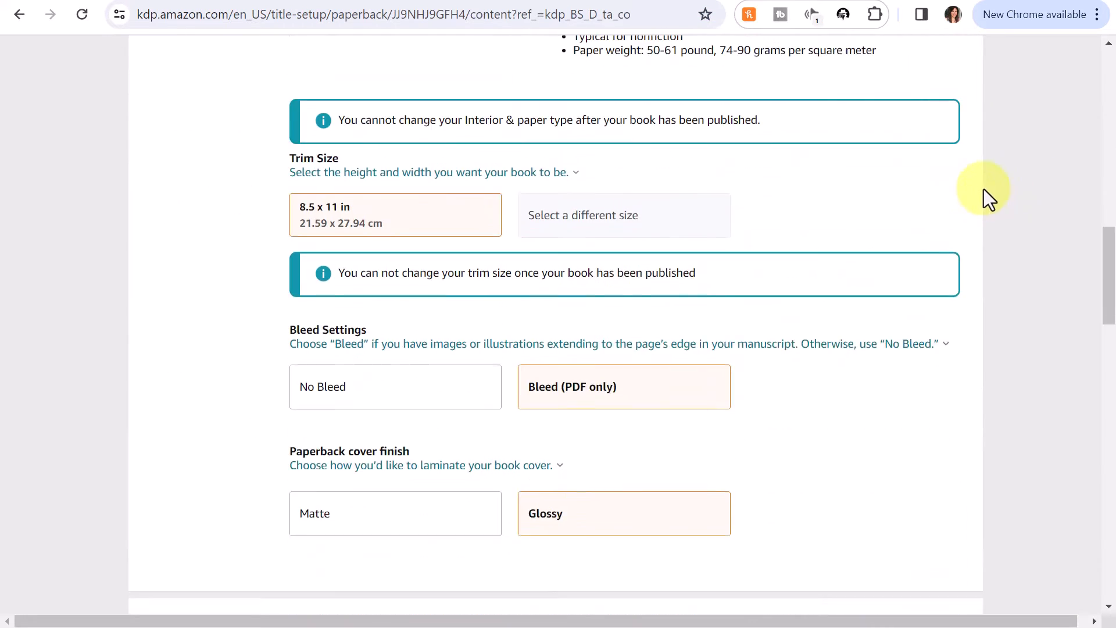
{"action": "scroll", "coordinate": [984, 189], "scroll_direction": "down", "scroll_amount": 3}
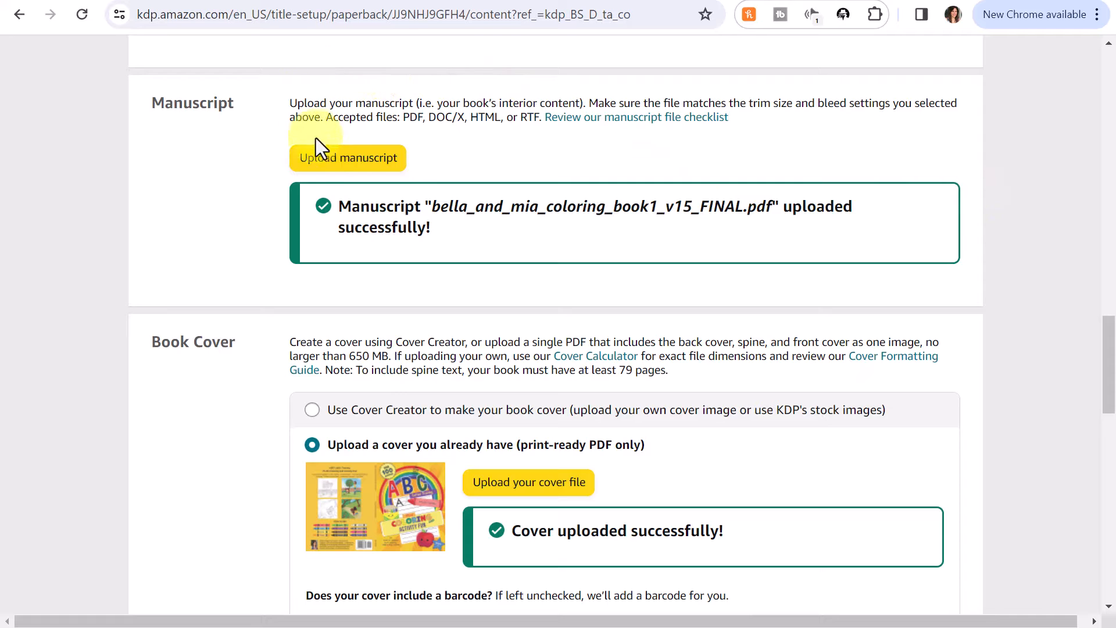
{"action": "left_click", "coordinate": [336, 168]}
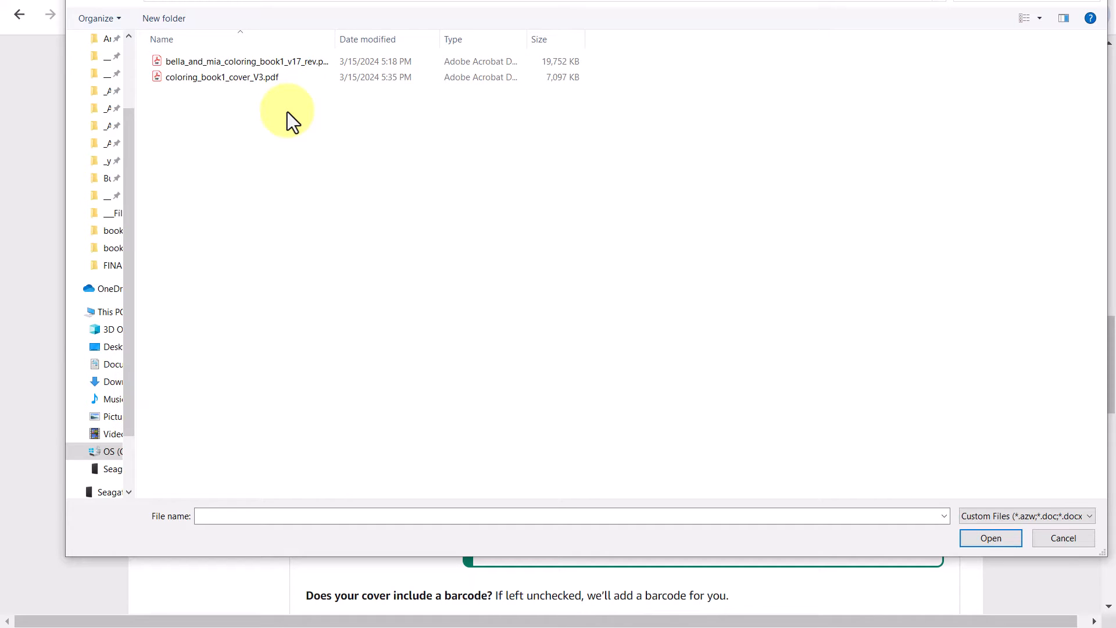
{"action": "double_click", "coordinate": [337, 39]}
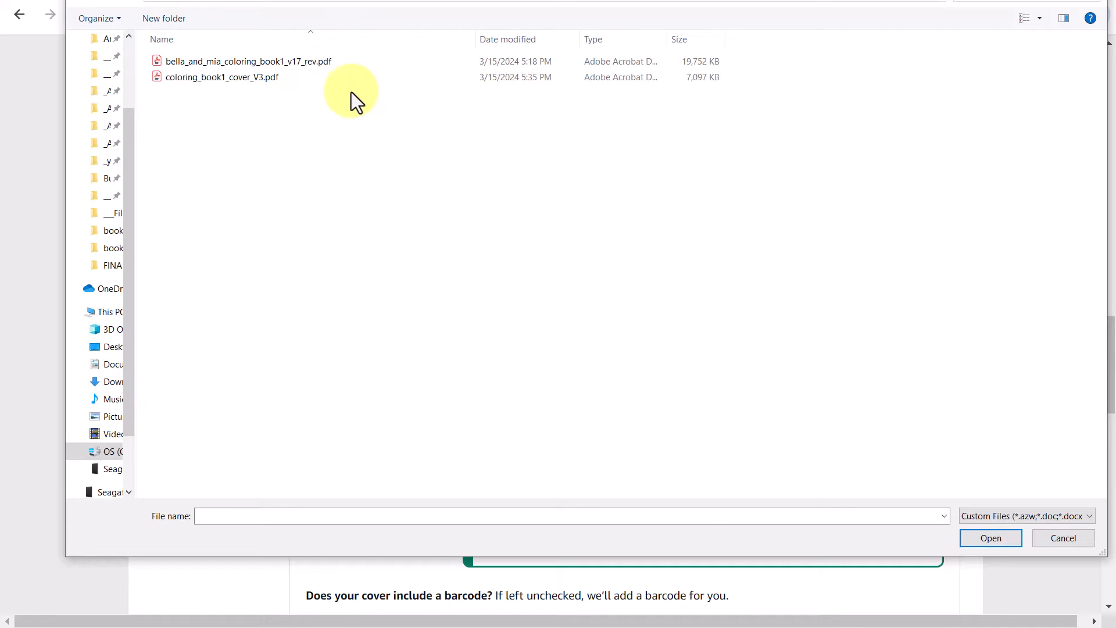
{"action": "left_click", "coordinate": [305, 61]}
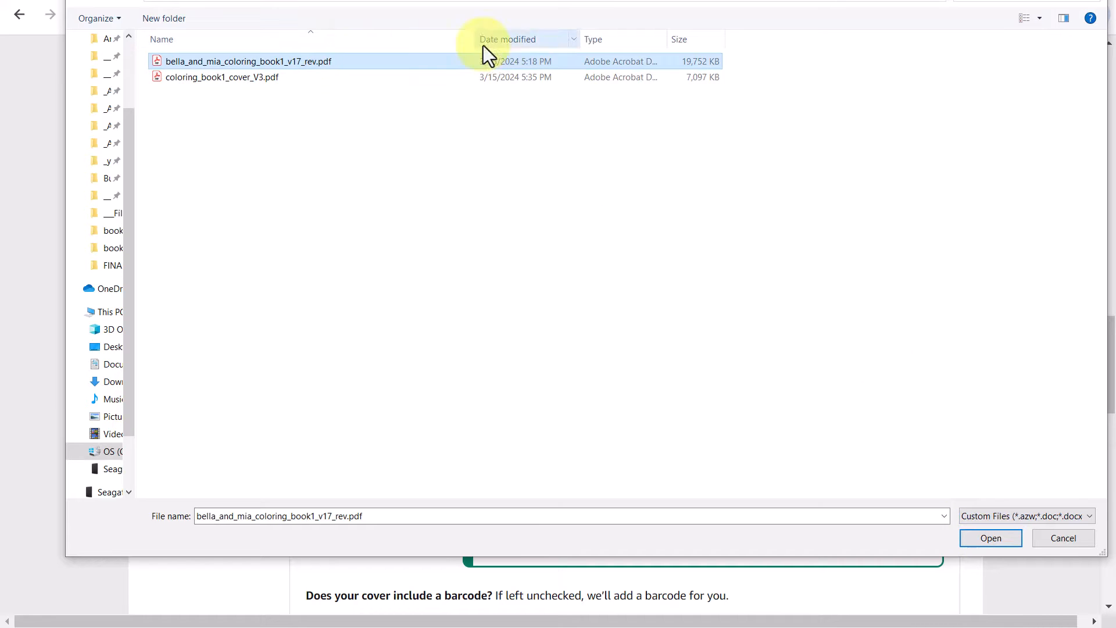
{"action": "left_click", "coordinate": [992, 539]}
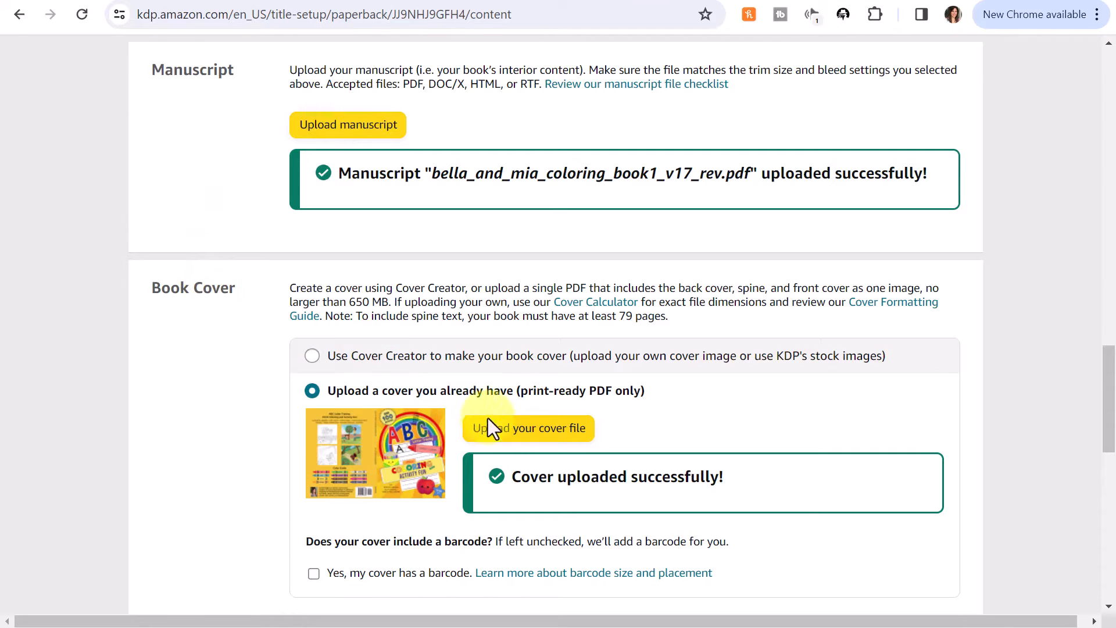
Upload coloring_book1_cover_V3.pdf as the paperback's print-ready cover
{"action": "left_click", "coordinate": [536, 433]}
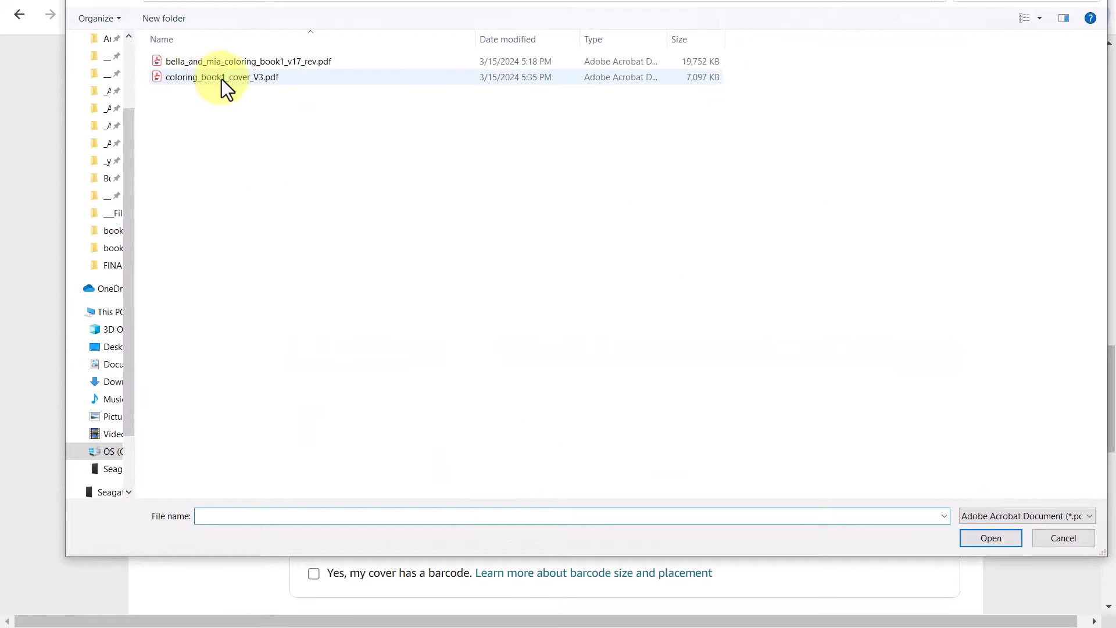
{"action": "left_click", "coordinate": [245, 78]}
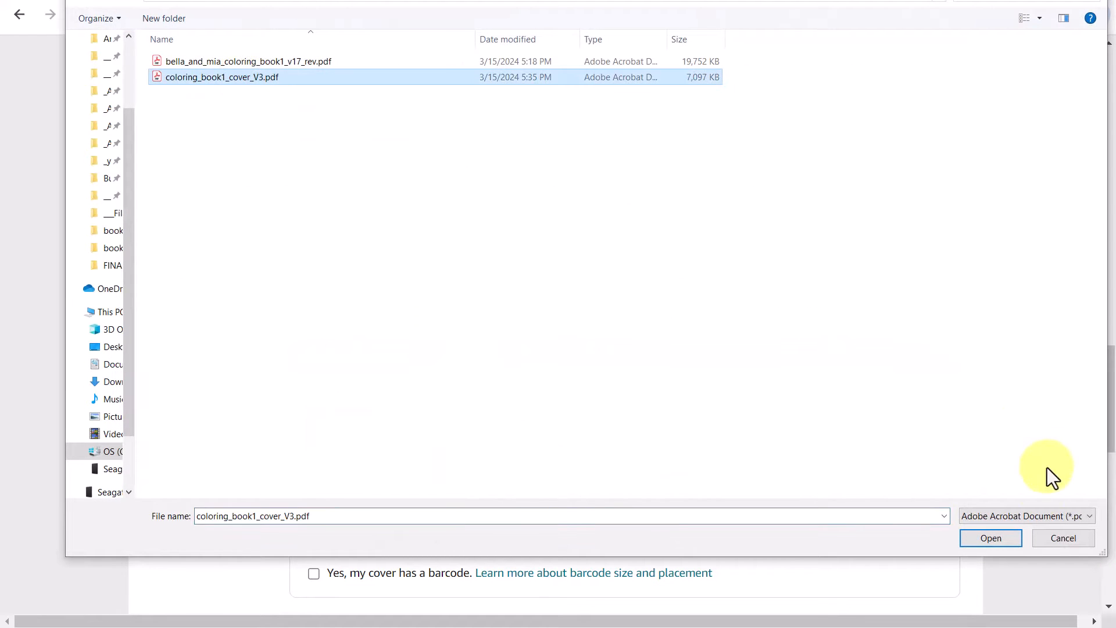
{"action": "left_click", "coordinate": [978, 539]}
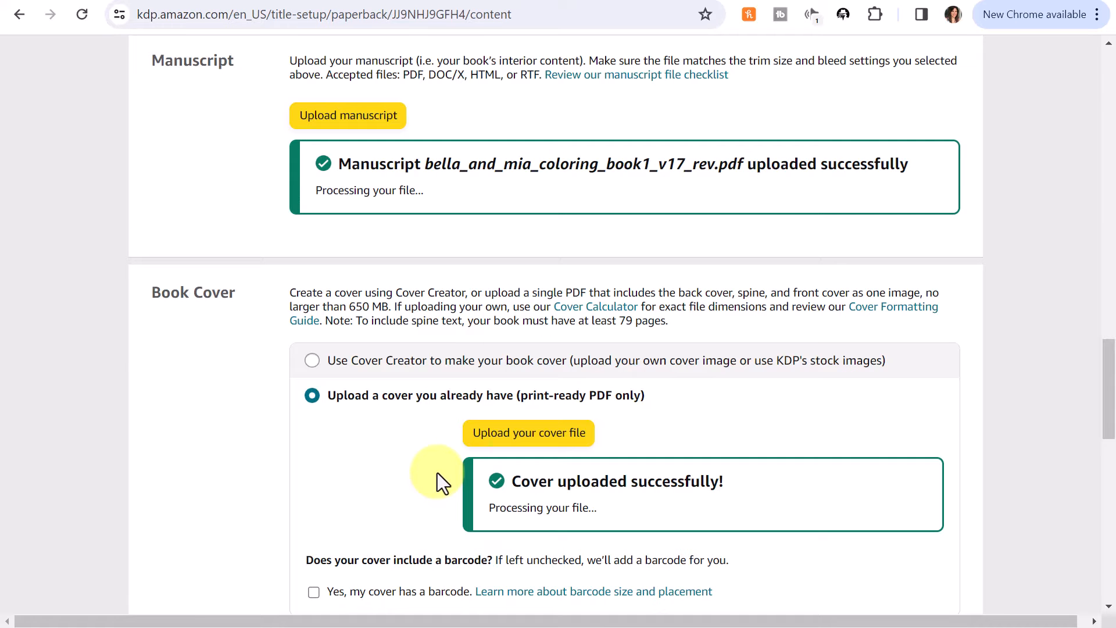
Confirm that the AI-generated content answers are accurate and save the paperback content as a draft
{"action": "left_click_drag", "start_coordinate": [1108, 354], "coordinate": [1112, 457]}
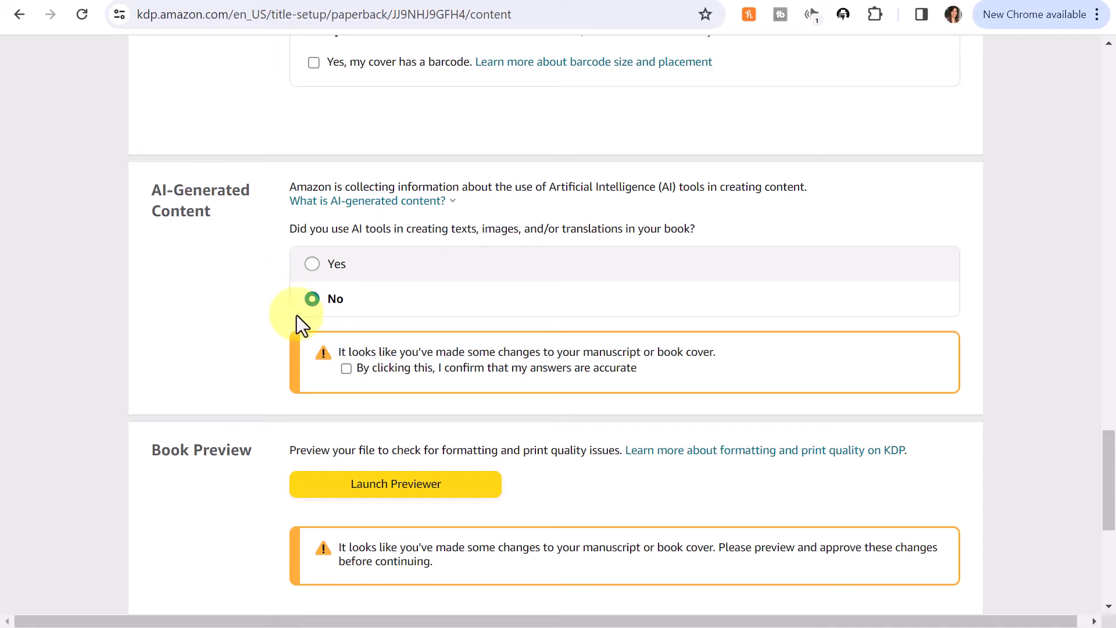
{"action": "left_click", "coordinate": [346, 370]}
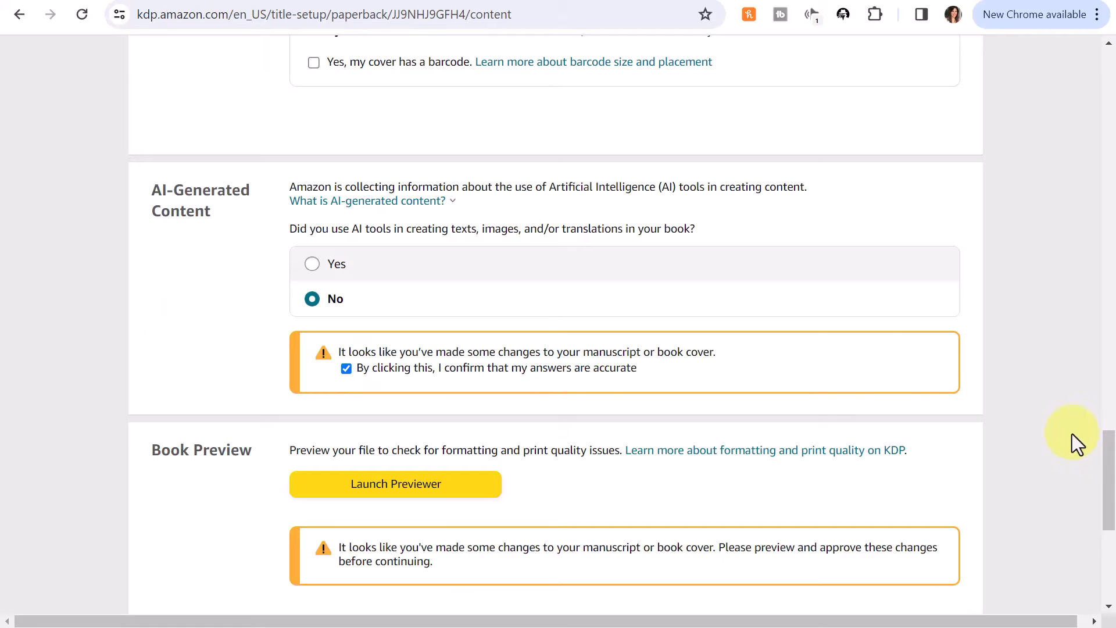
{"action": "scroll", "coordinate": [1112, 468], "scroll_direction": "down", "scroll_amount": 2}
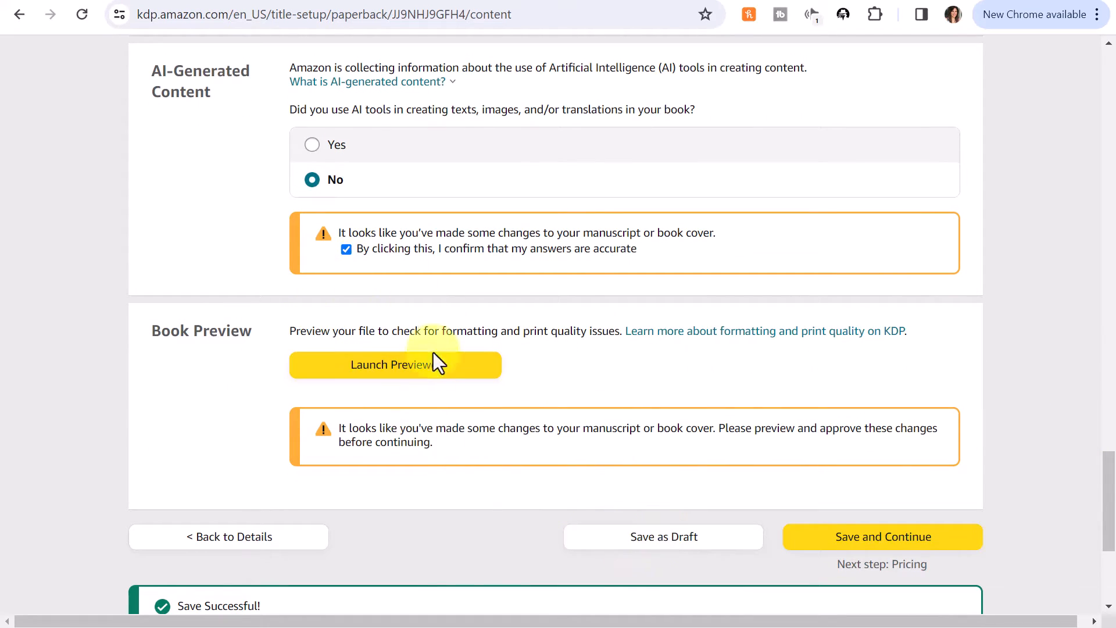
{"action": "left_click", "coordinate": [674, 540]}
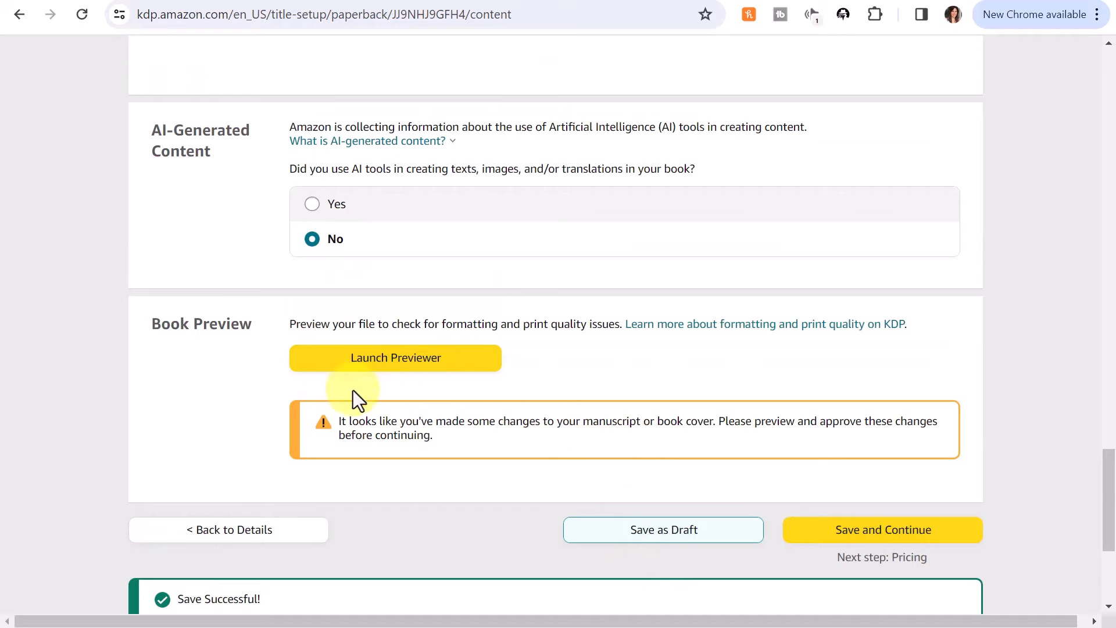
Preview the cover and interior pages in the Print Previewer through pages 72-73 and approve the book
{"action": "left_click", "coordinate": [415, 365]}
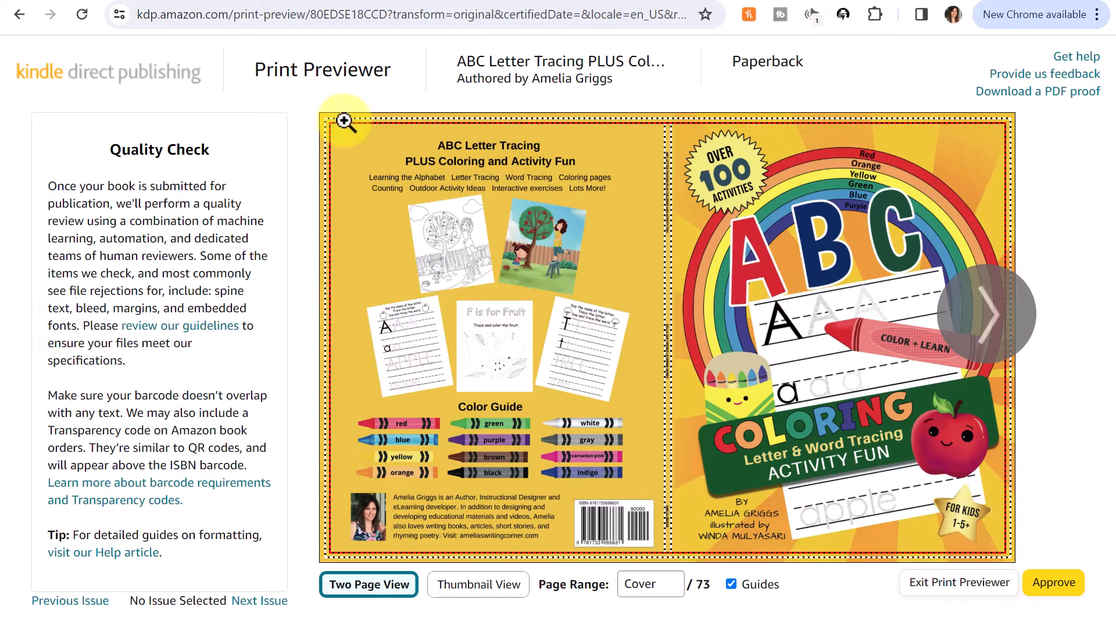
{"action": "mouse_move", "coordinate": [340, 119]}
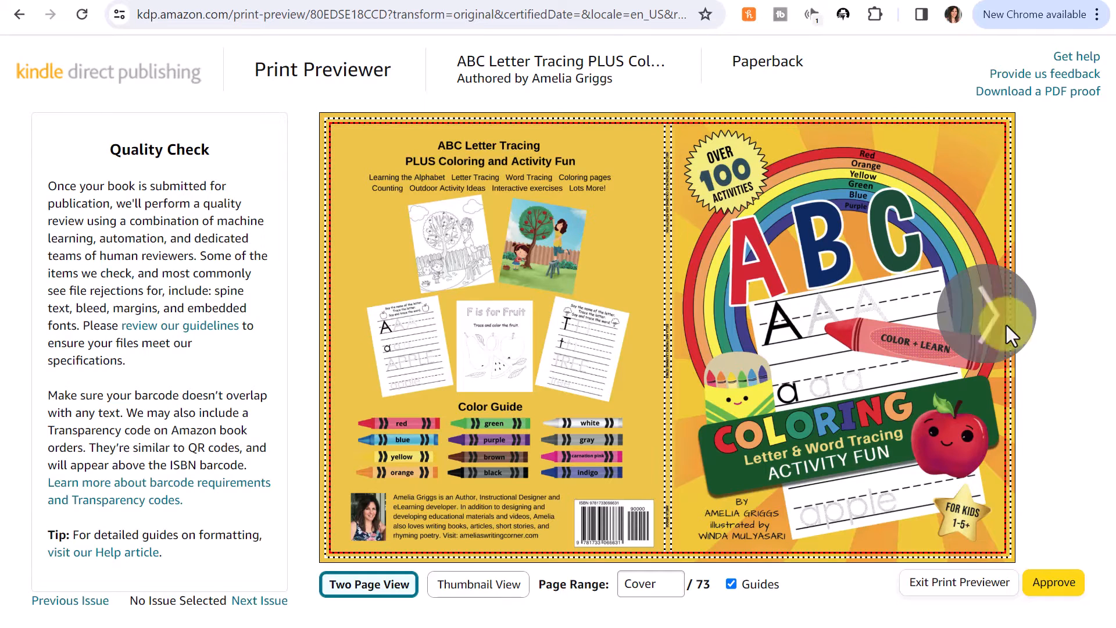
{"action": "left_click", "coordinate": [995, 314]}
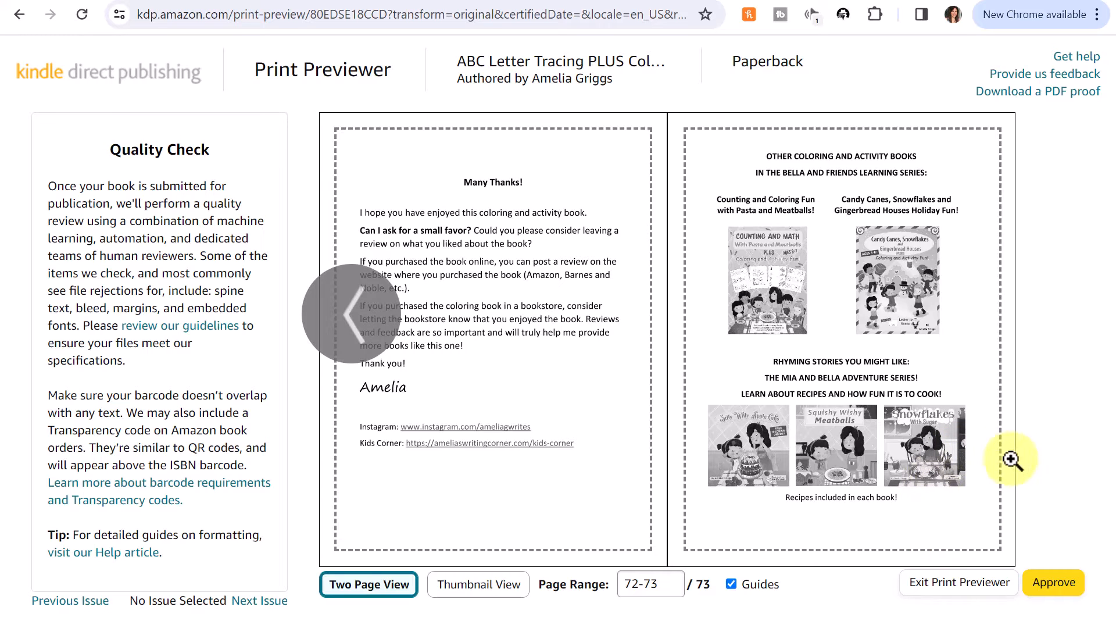
{"action": "left_click", "coordinate": [1053, 598]}
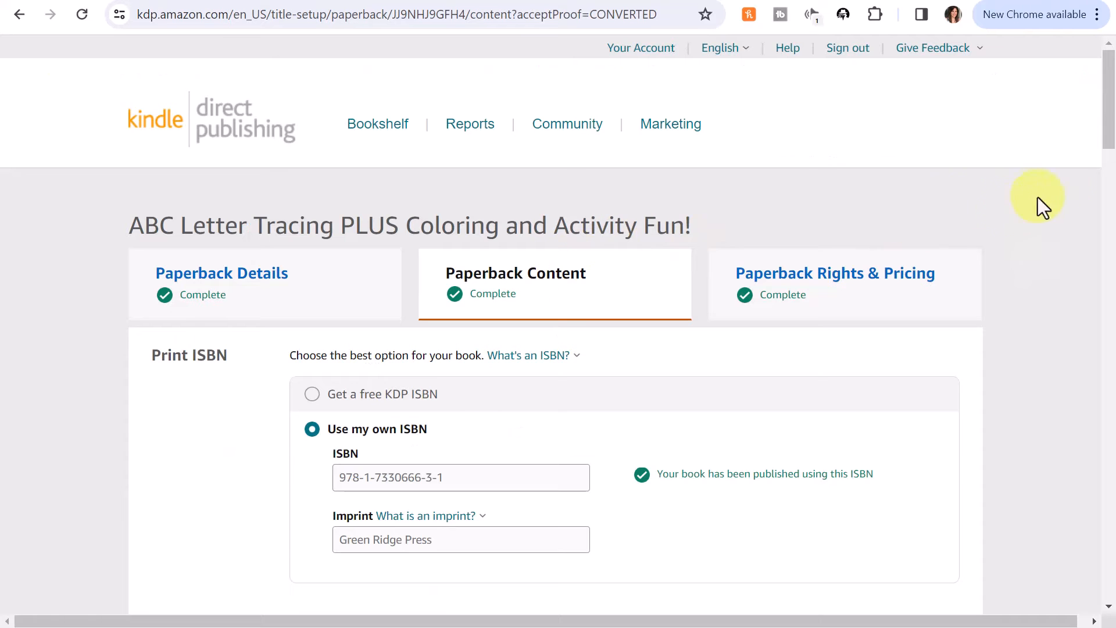
Review the paperback content page down to the printing cost summary, then save it and continue to pricing
{"action": "scroll", "coordinate": [1041, 193], "scroll_direction": "down", "scroll_amount": 15}
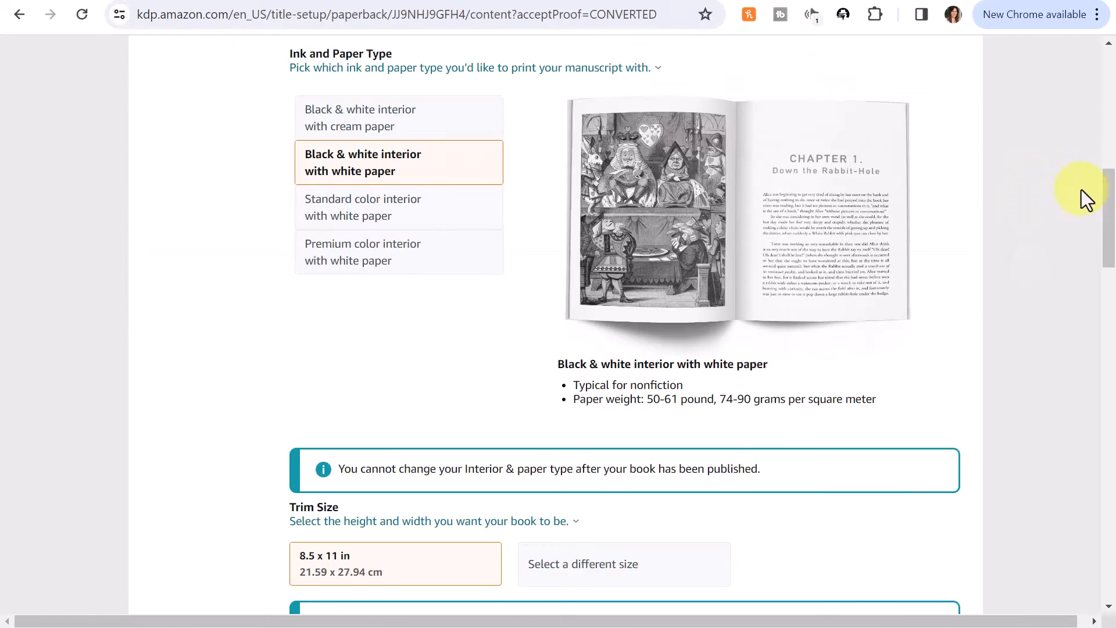
{"action": "scroll", "coordinate": [1101, 192], "scroll_direction": "down", "scroll_amount": 9}
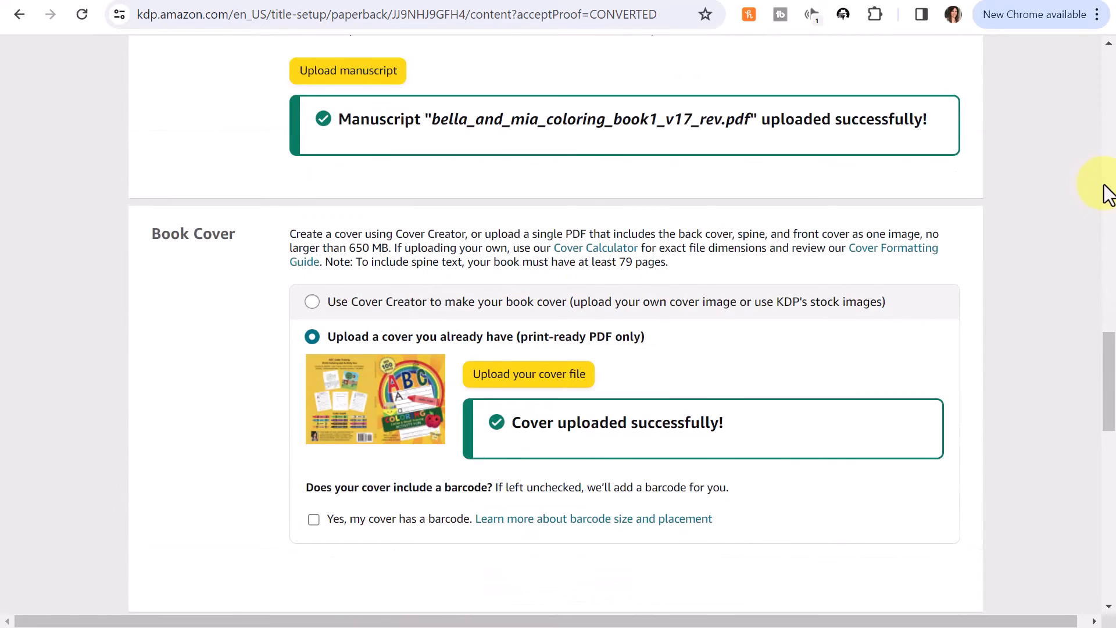
{"action": "scroll", "coordinate": [1110, 191], "scroll_direction": "down", "scroll_amount": 10}
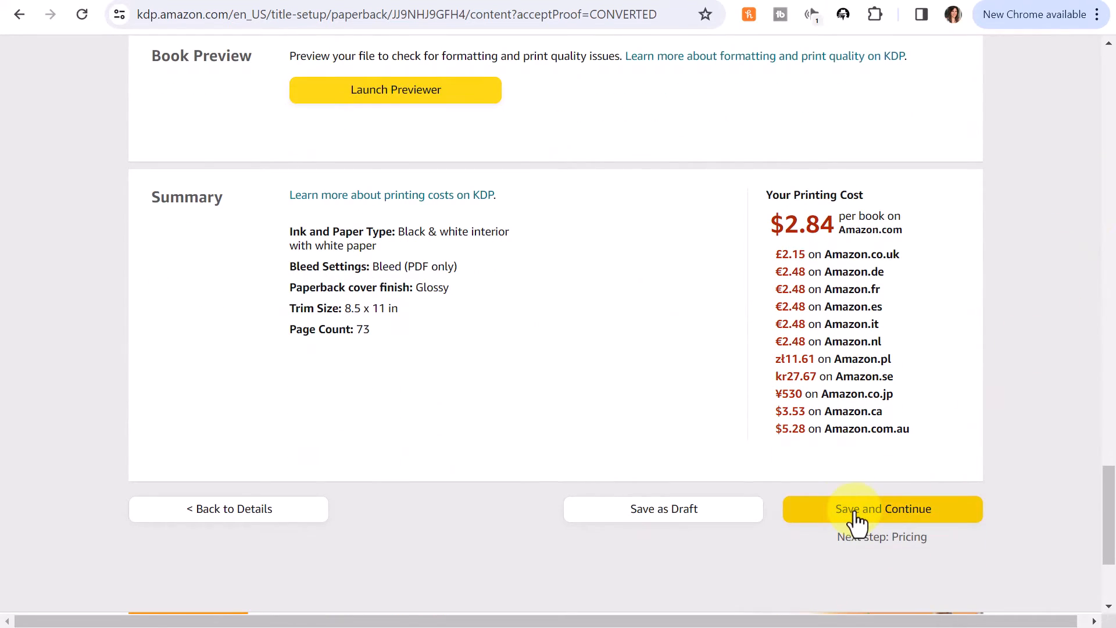
{"action": "left_click", "coordinate": [855, 512]}
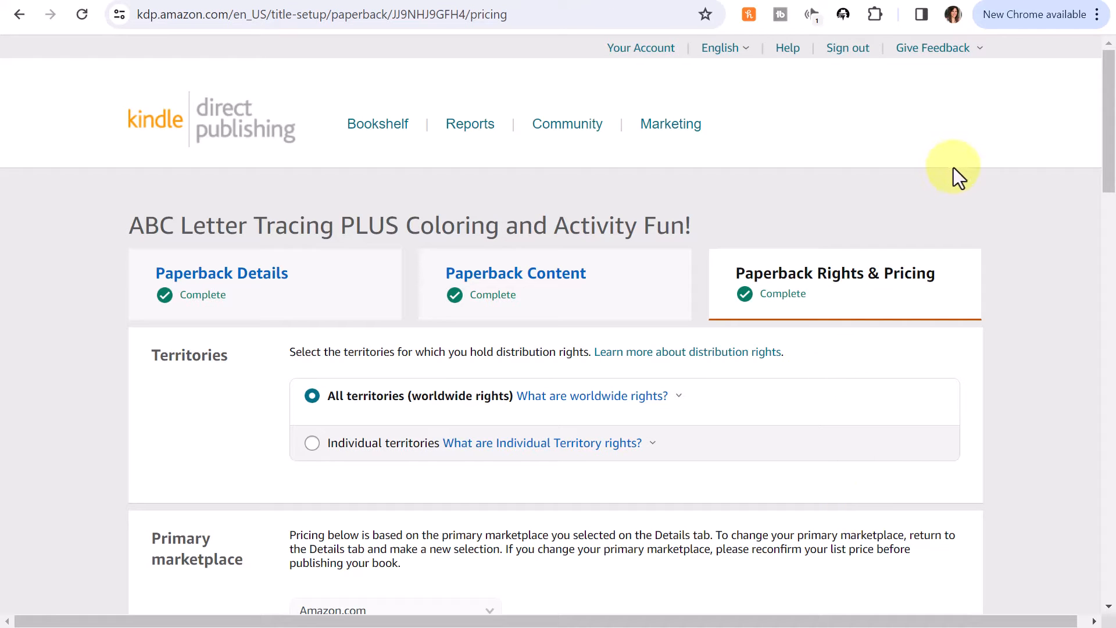
Review the list prices and request a printed book proof, saving the unsaved changes
{"action": "scroll", "coordinate": [963, 170], "scroll_direction": "down", "scroll_amount": 3}
{"action": "scroll", "coordinate": [968, 171], "scroll_direction": "down", "scroll_amount": 6}
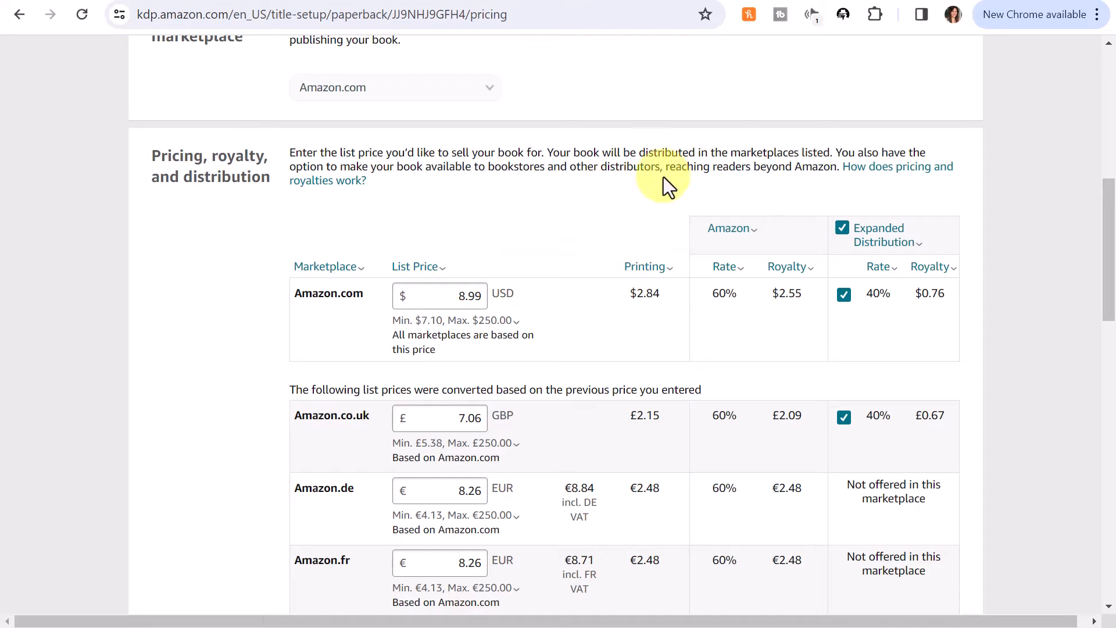
{"action": "left_click_drag", "start_coordinate": [1109, 192], "coordinate": [1109, 499]}
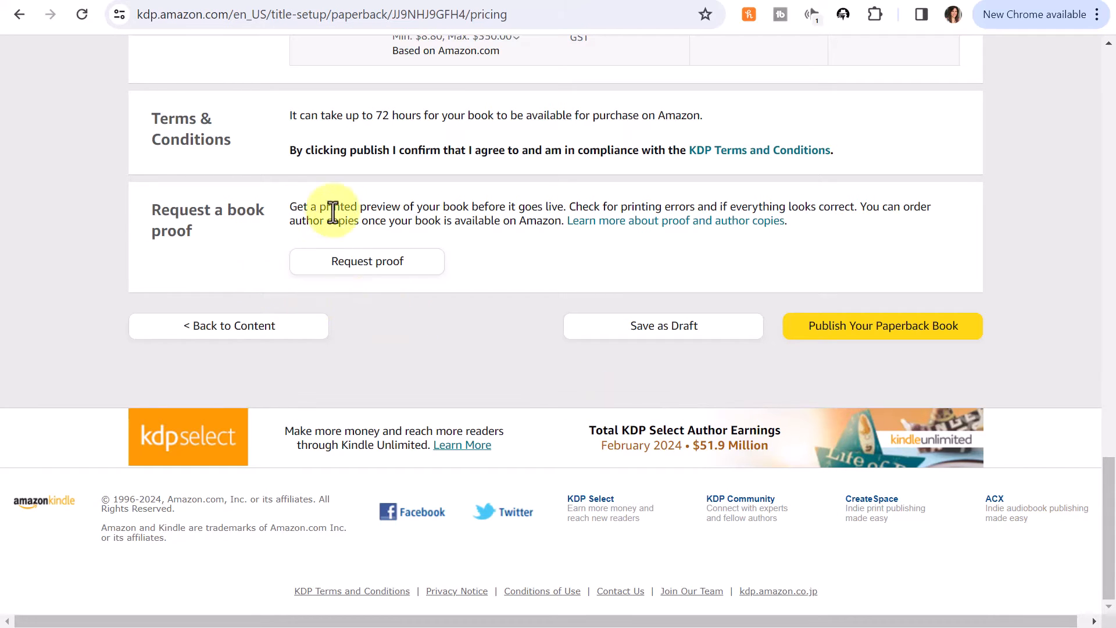
{"action": "left_click", "coordinate": [381, 263]}
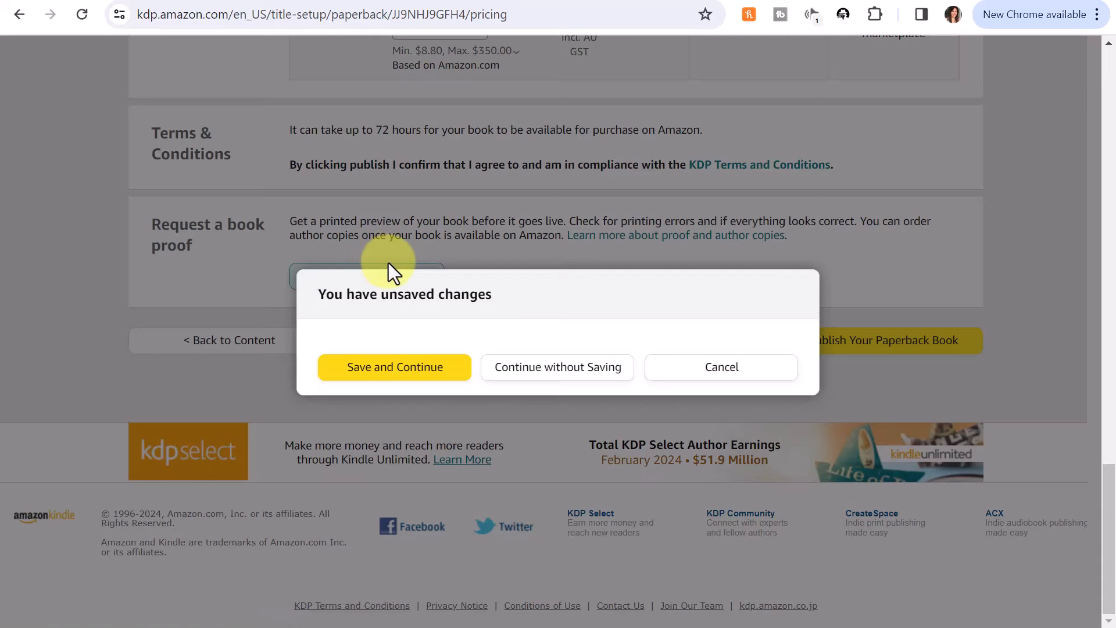
{"action": "left_click", "coordinate": [422, 373]}
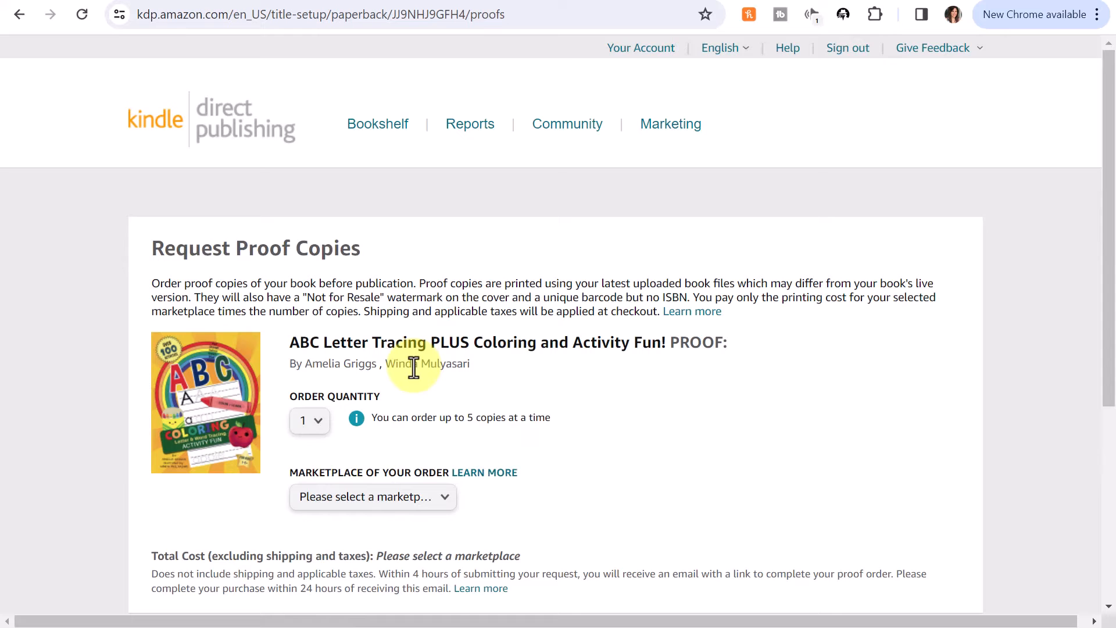
Choose Amazon.com as the marketplace for the proof copy, then submit and confirm the proof request
{"action": "scroll", "coordinate": [718, 246], "scroll_direction": "down", "scroll_amount": 3}
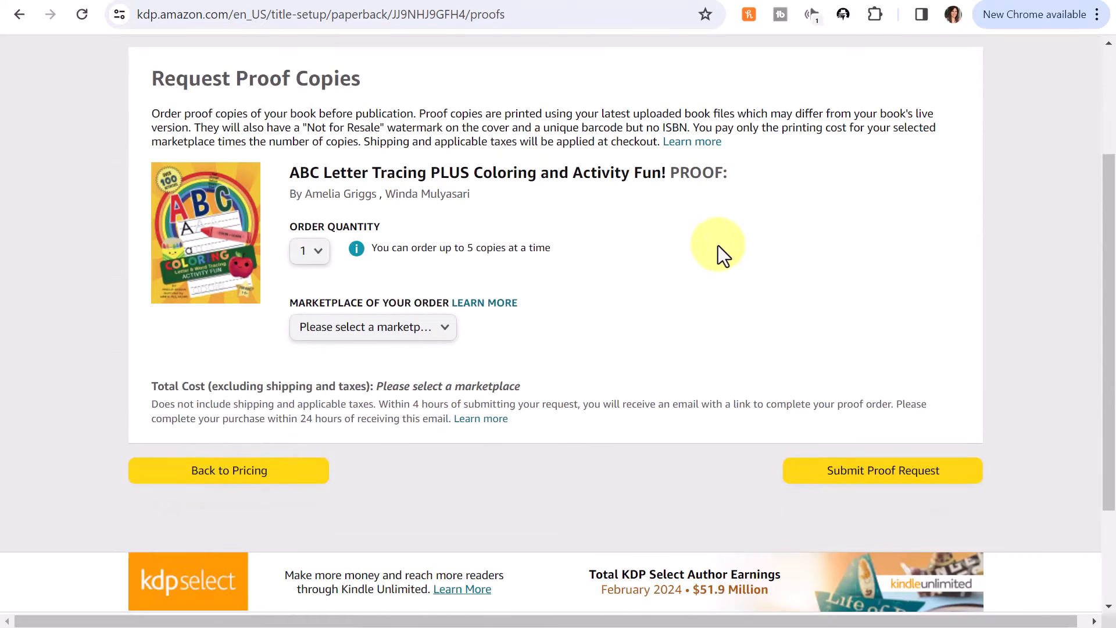
{"action": "left_click", "coordinate": [439, 337]}
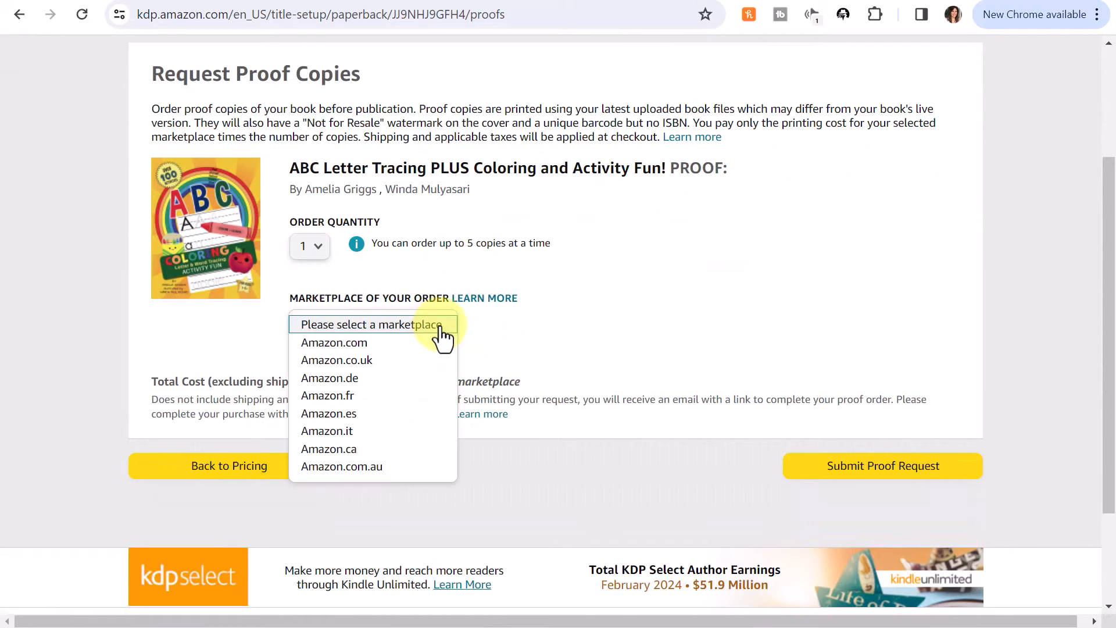
{"action": "left_click", "coordinate": [348, 343]}
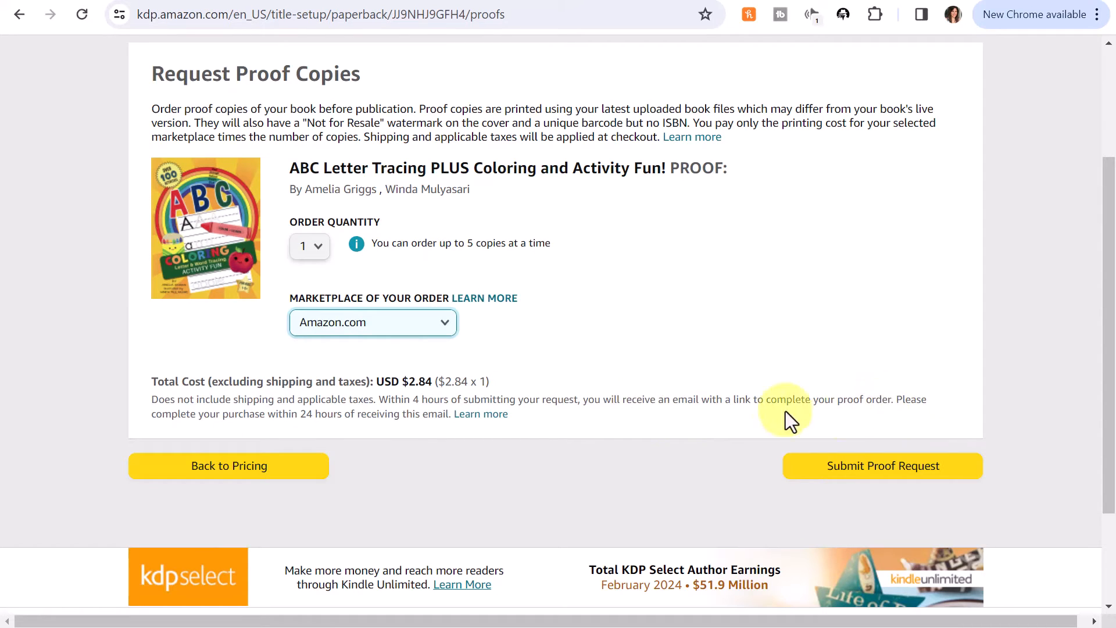
{"action": "left_click", "coordinate": [872, 469]}
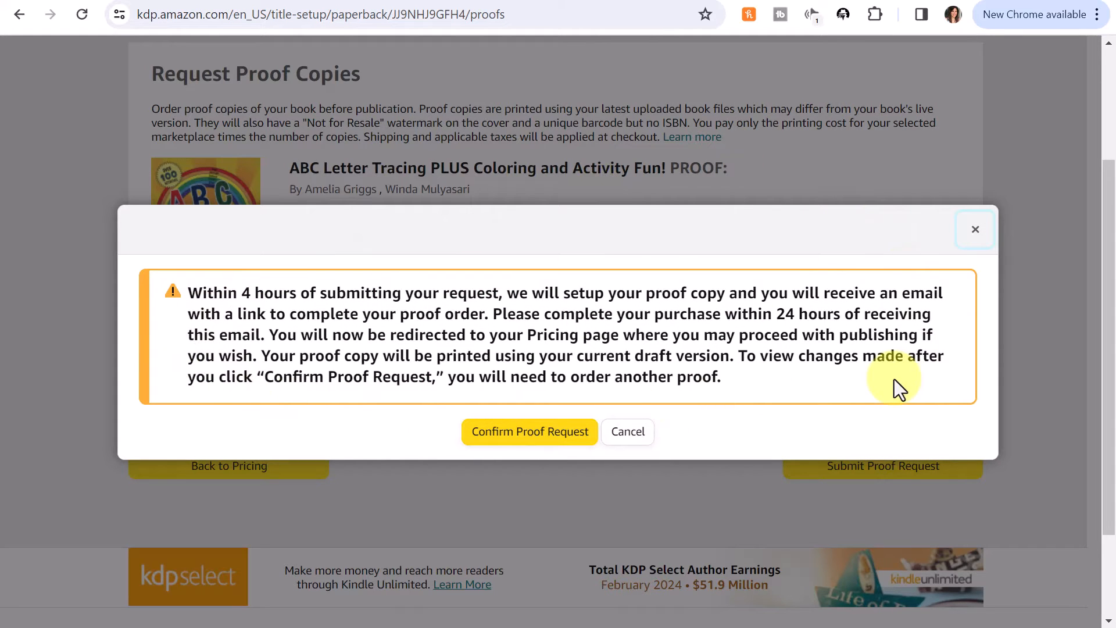
{"action": "left_click", "coordinate": [530, 433]}
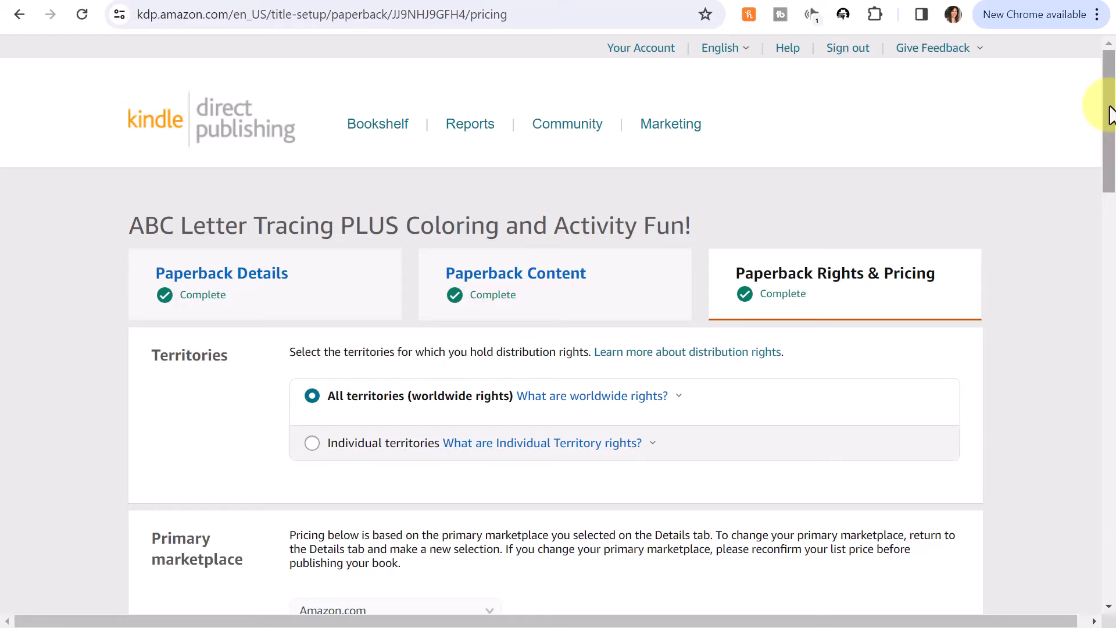
Save the paperback's rights and pricing as a draft and check the status details of its unpublished changes on the Bookshelf
{"action": "left_click_drag", "start_coordinate": [1110, 108], "coordinate": [1110, 541]}
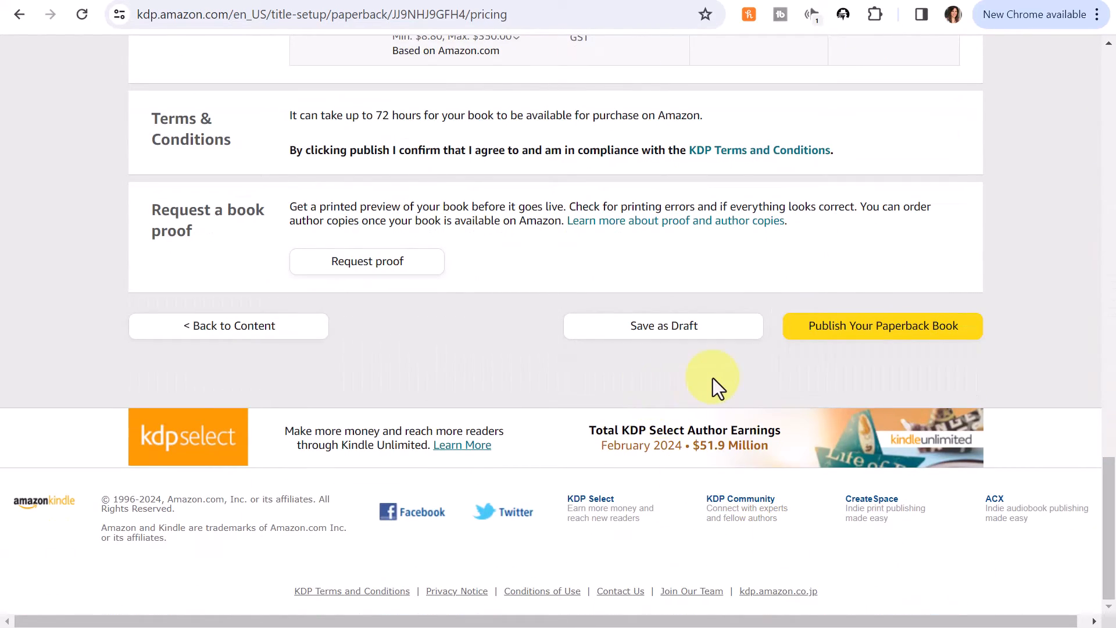
{"action": "left_click", "coordinate": [667, 330]}
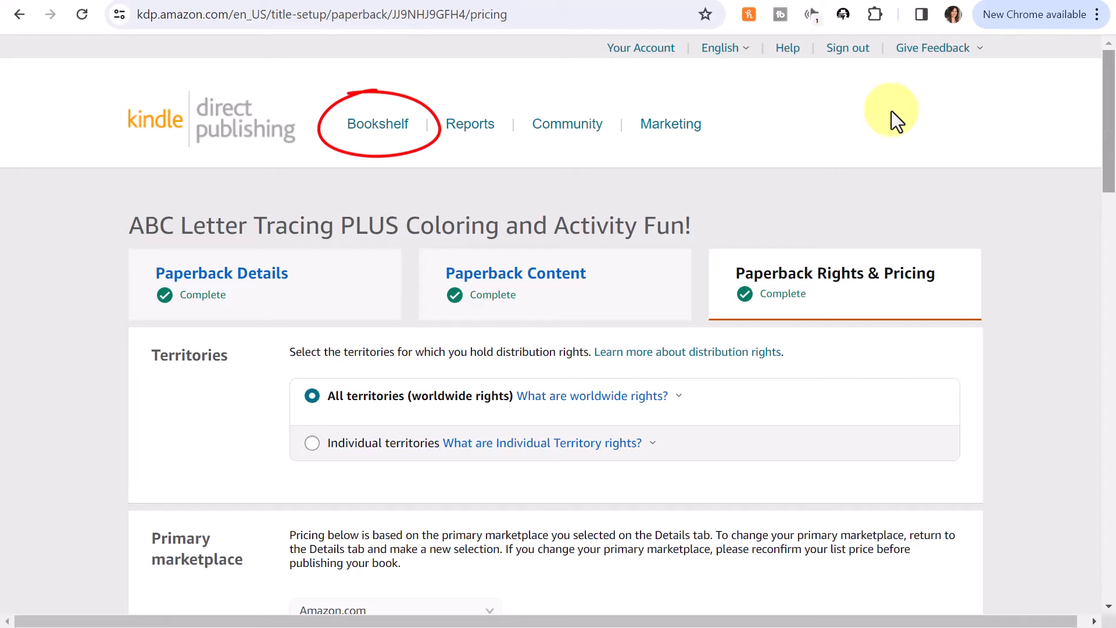
{"action": "left_click", "coordinate": [384, 131]}
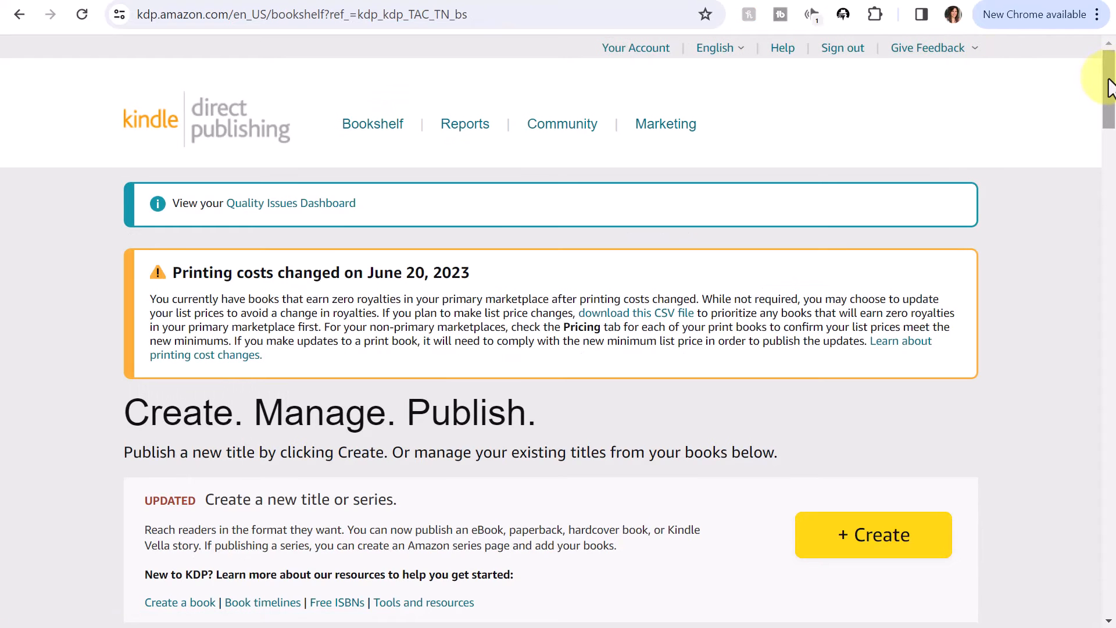
{"action": "left_click_drag", "start_coordinate": [1114, 84], "coordinate": [1114, 156]}
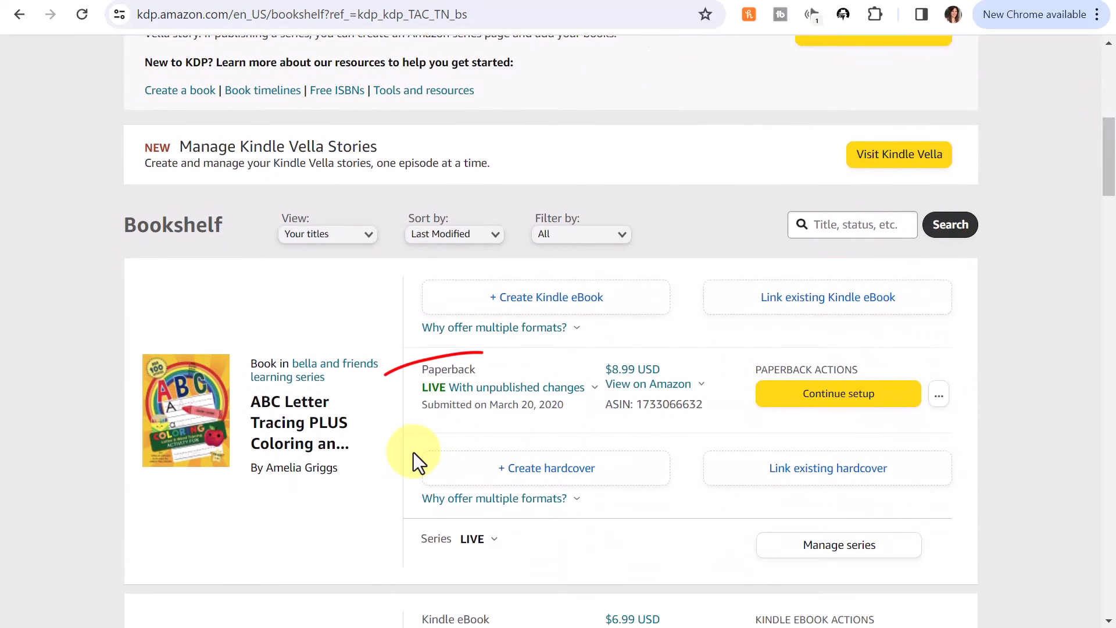
{"action": "left_click", "coordinate": [468, 396]}
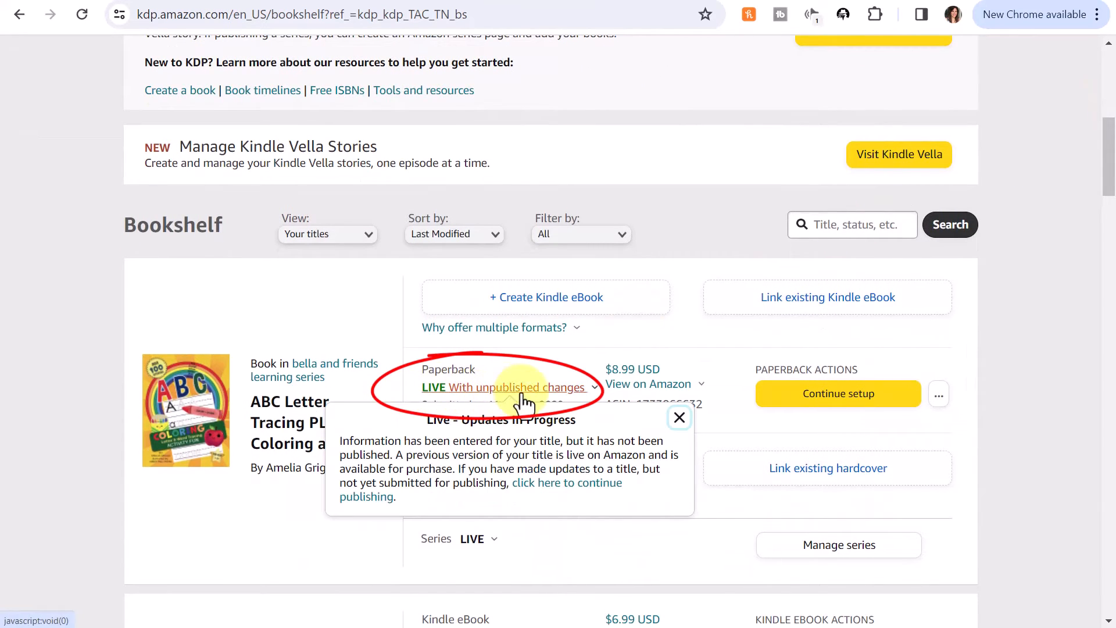
{"action": "key", "text": "Escape"}
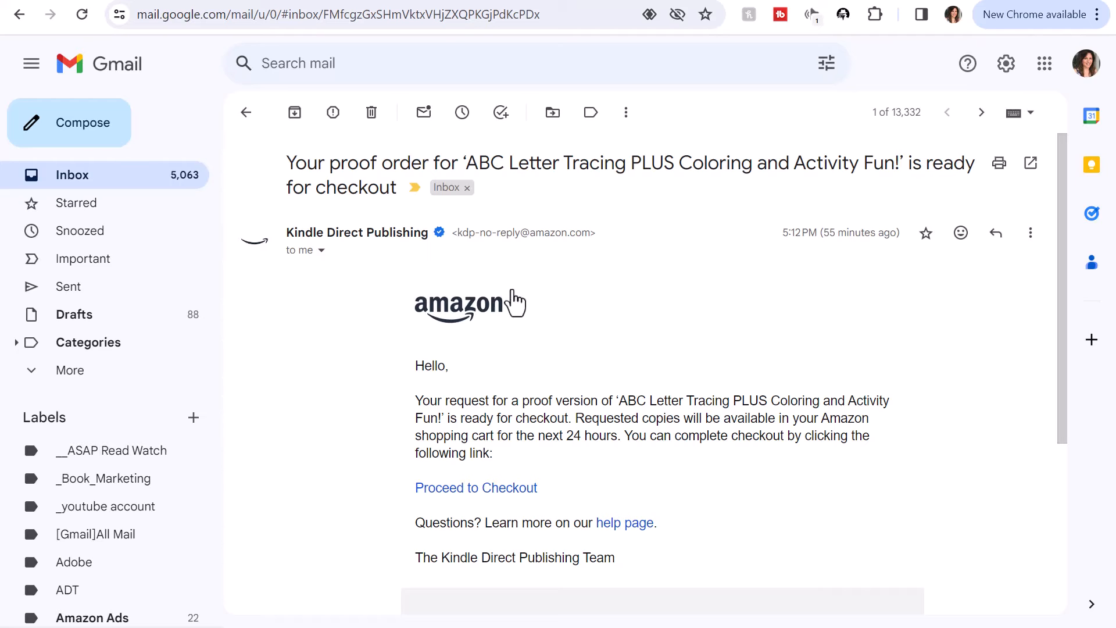
From the proof-ready email in Gmail, proceed to the Amazon checkout and place the order for the ABC Letter Tracing proof
{"action": "scroll", "coordinate": [652, 250], "scroll_direction": "down", "scroll_amount": 3}
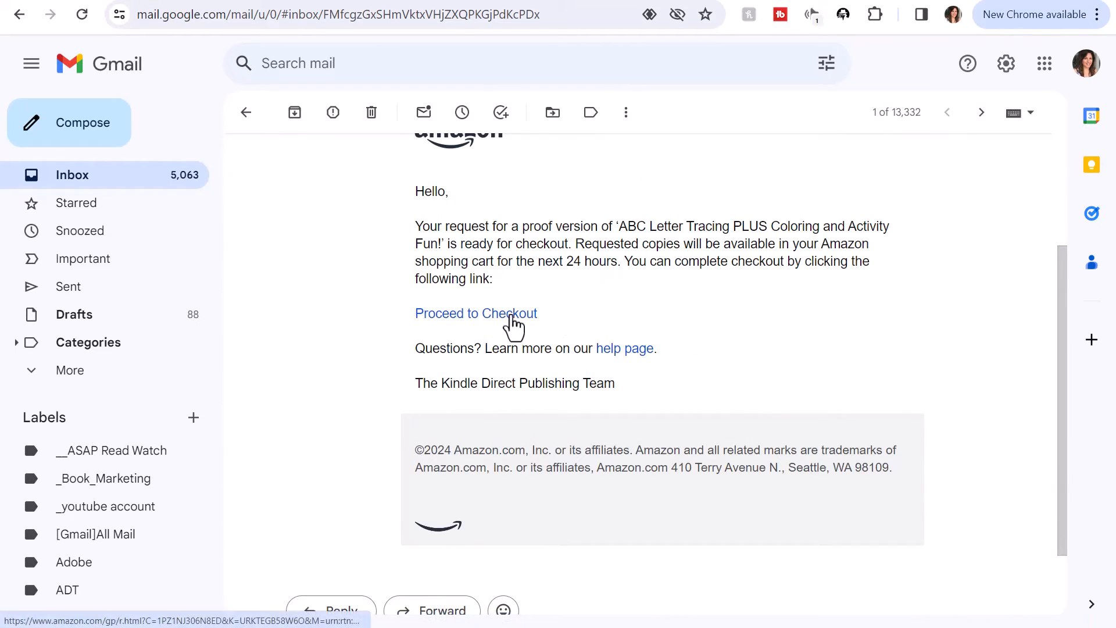
{"action": "left_click", "coordinate": [511, 317]}
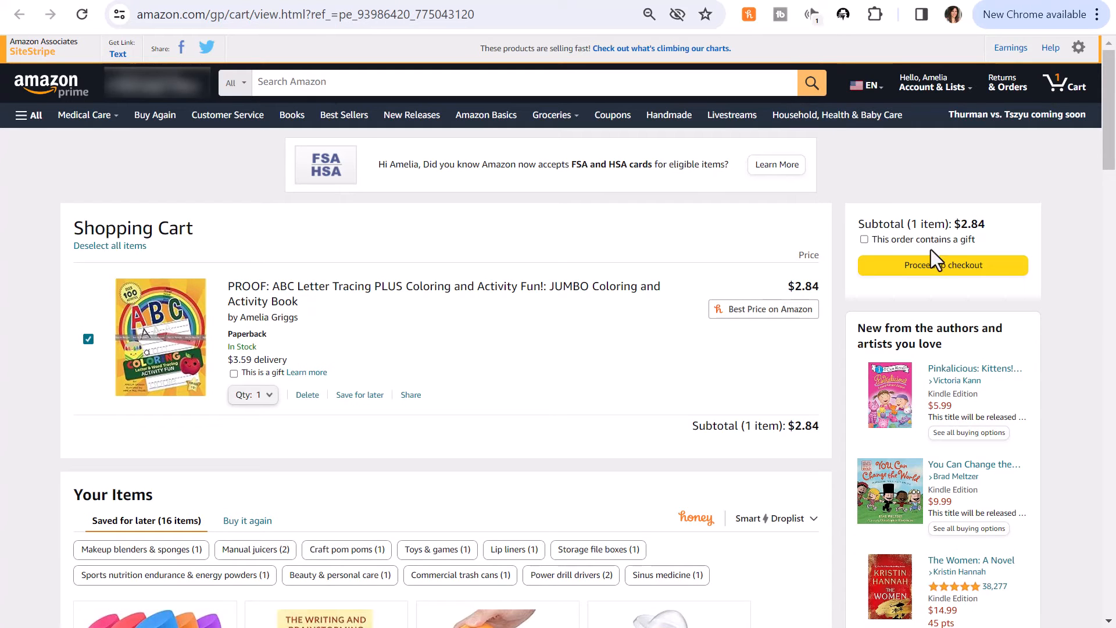
{"action": "left_click", "coordinate": [930, 269]}
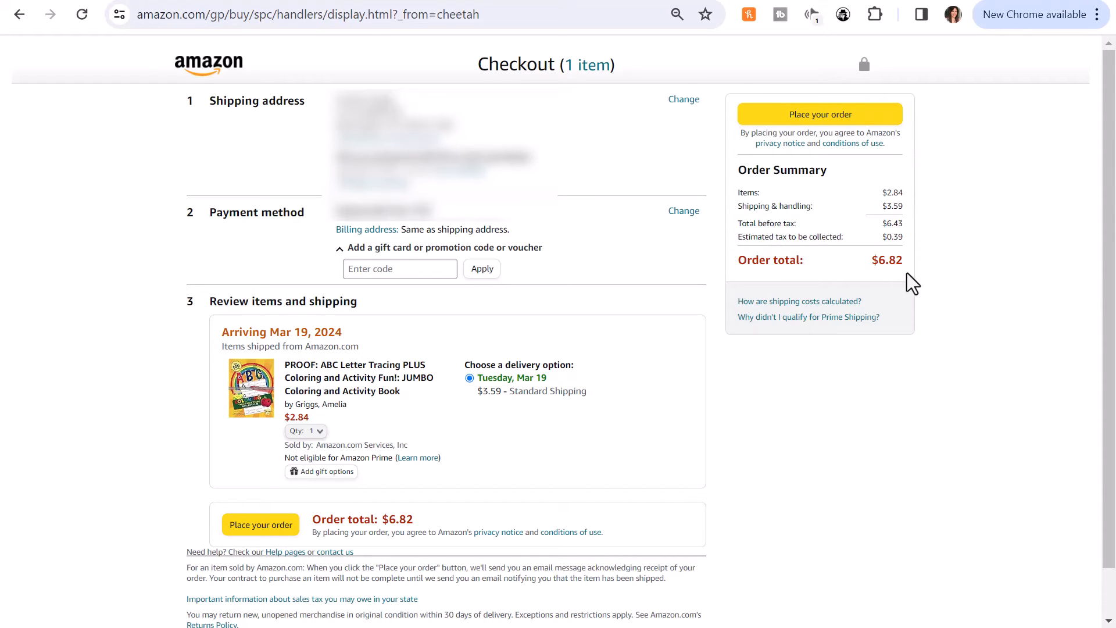
{"action": "left_click", "coordinate": [817, 116]}
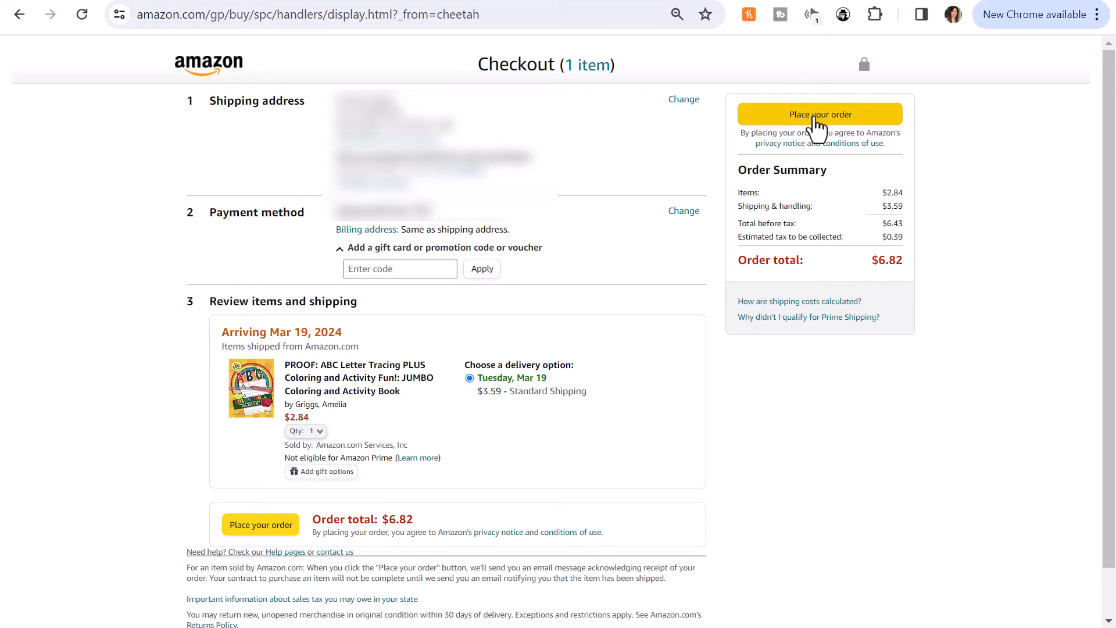